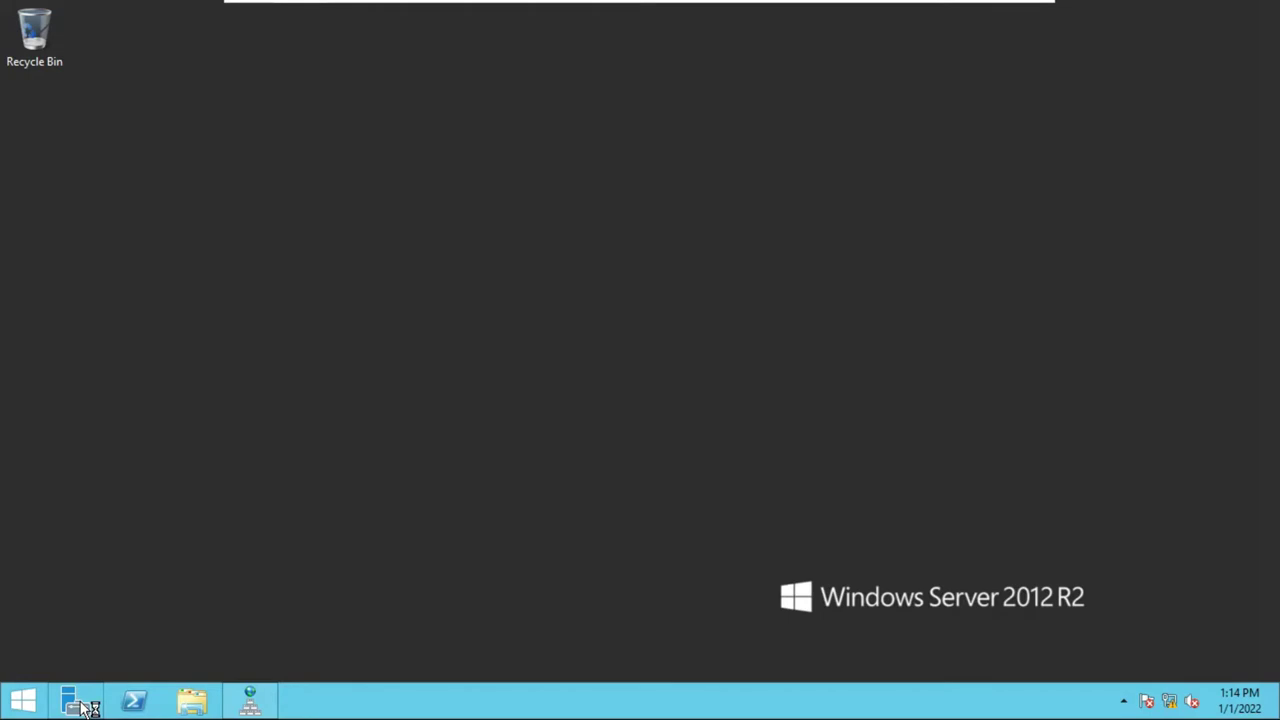
# Open the DHCP management console from Server Manager, maximize it and widen its console tree.
pyautogui.click(83, 704)
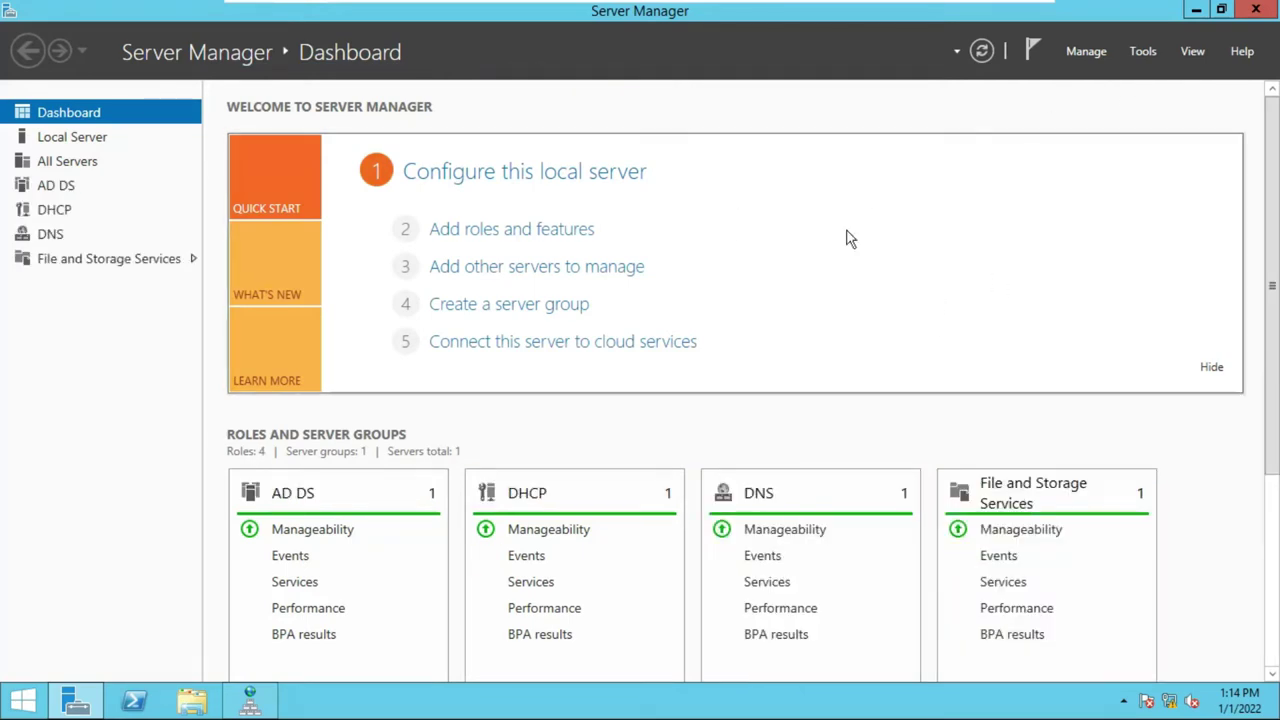
pyautogui.click(1146, 54)
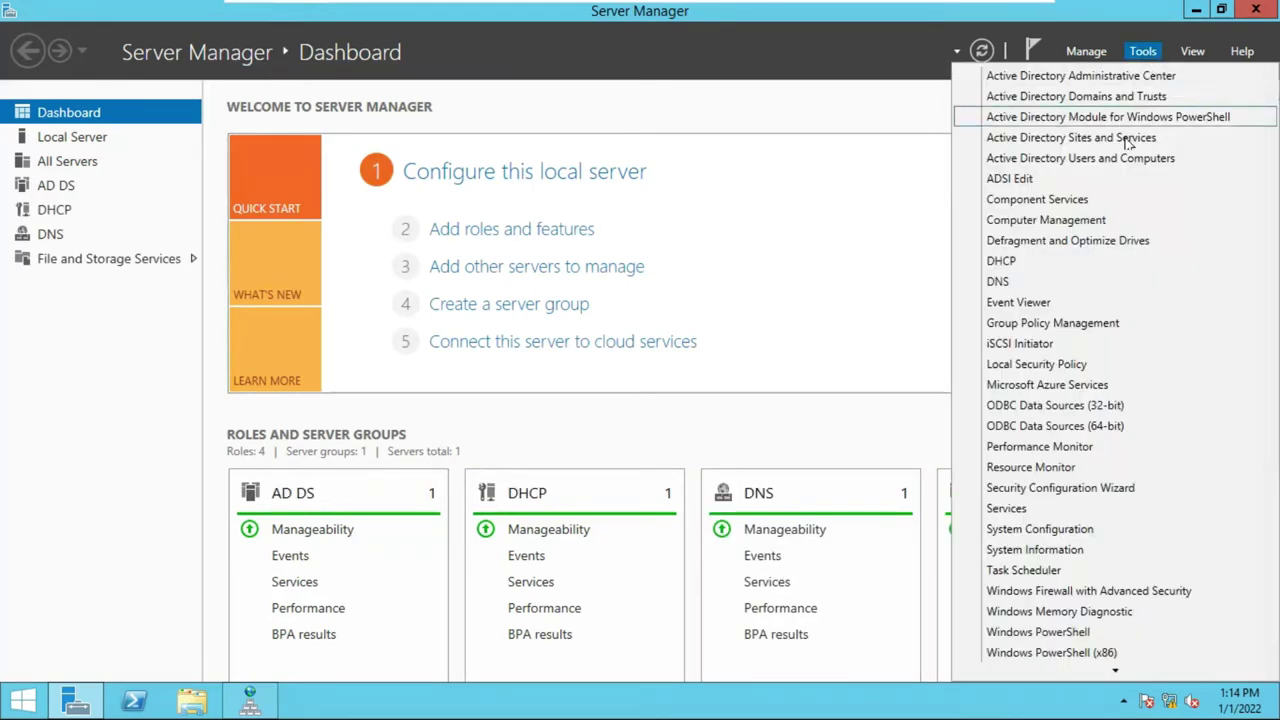
pyautogui.click(1073, 261)
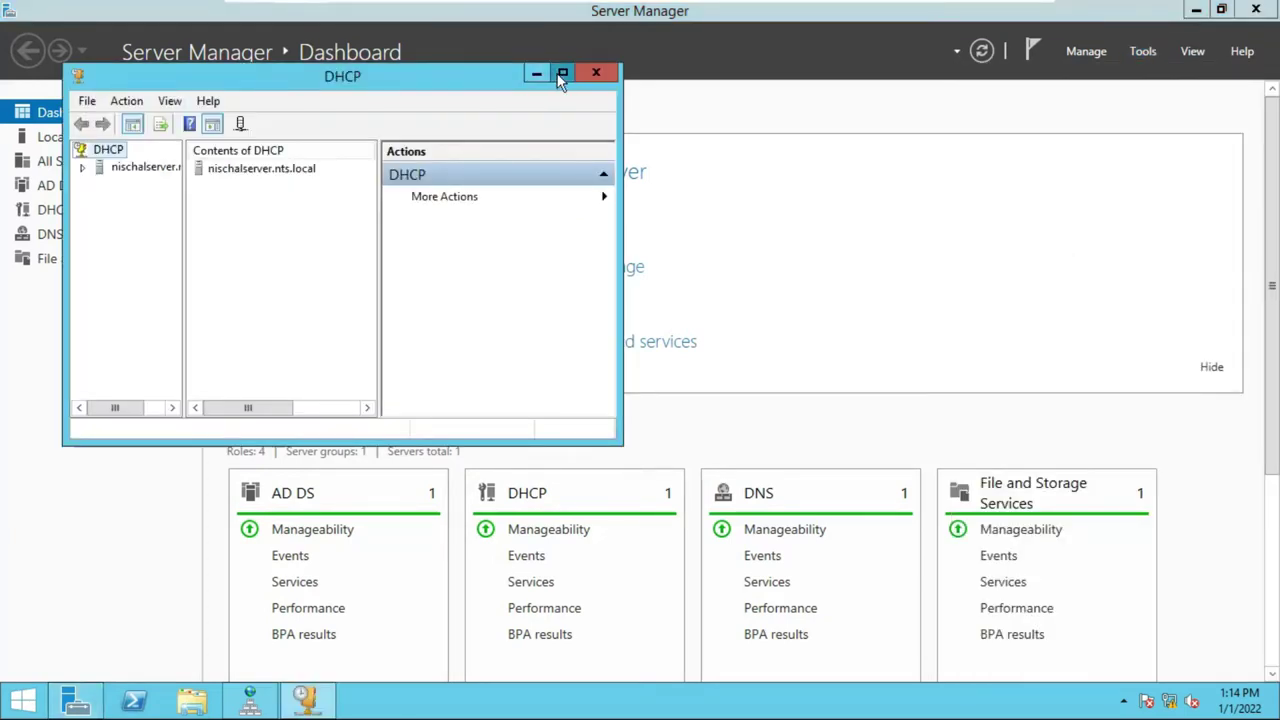
pyautogui.click(562, 74)
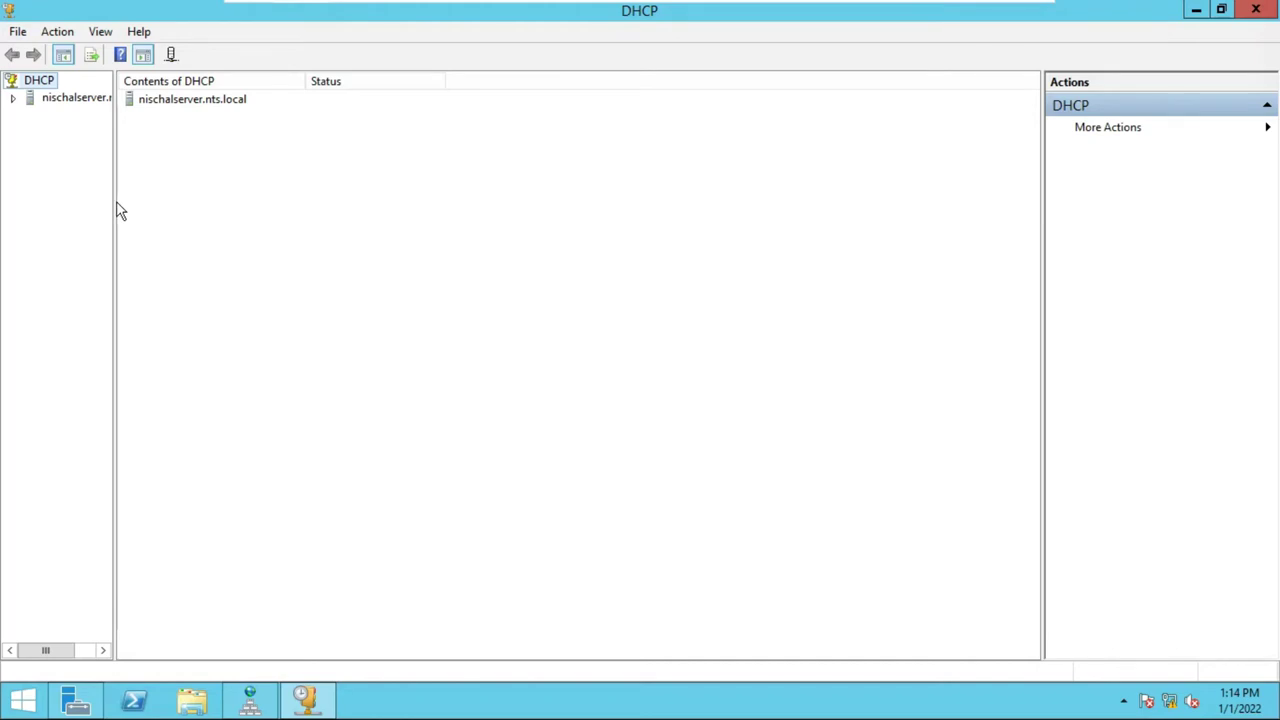
pyautogui.moveTo(116, 206); pyautogui.dragTo(418, 240)
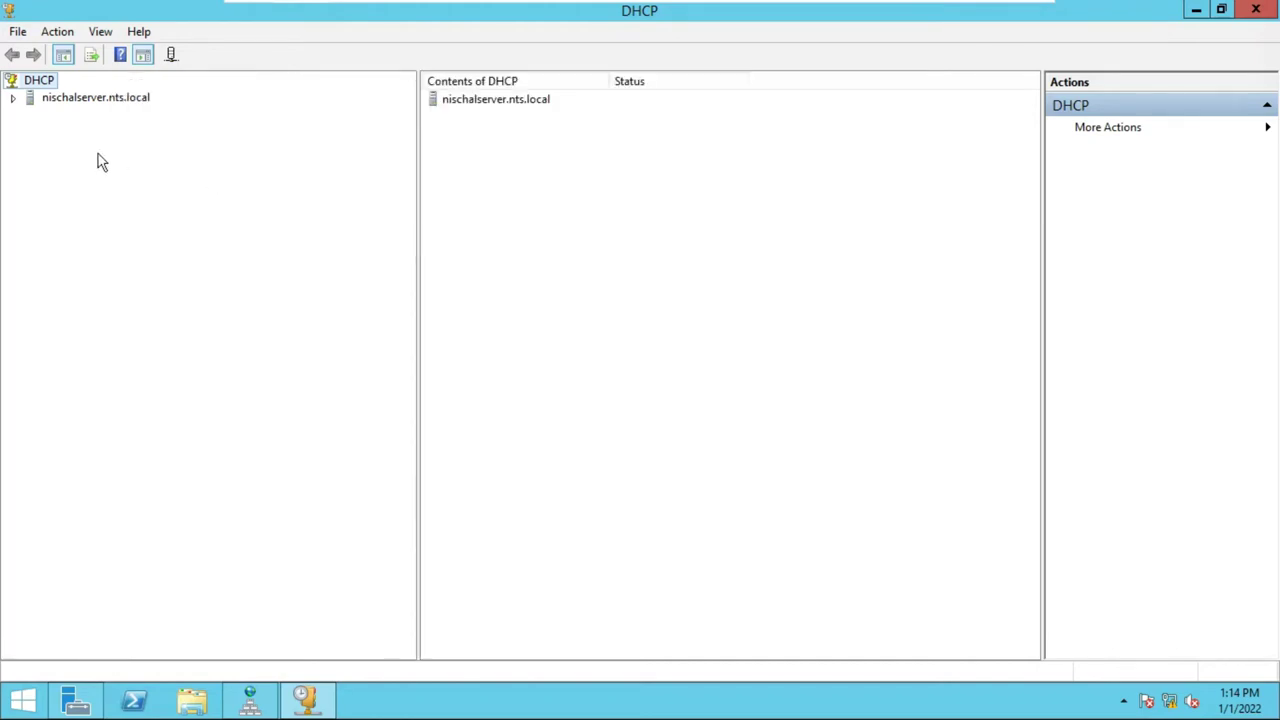
# Expand the DHCP server's IPv4 node and the existing 192.168.0.0 scope in the console tree.
pyautogui.click(13, 98)
pyautogui.click(31, 115)
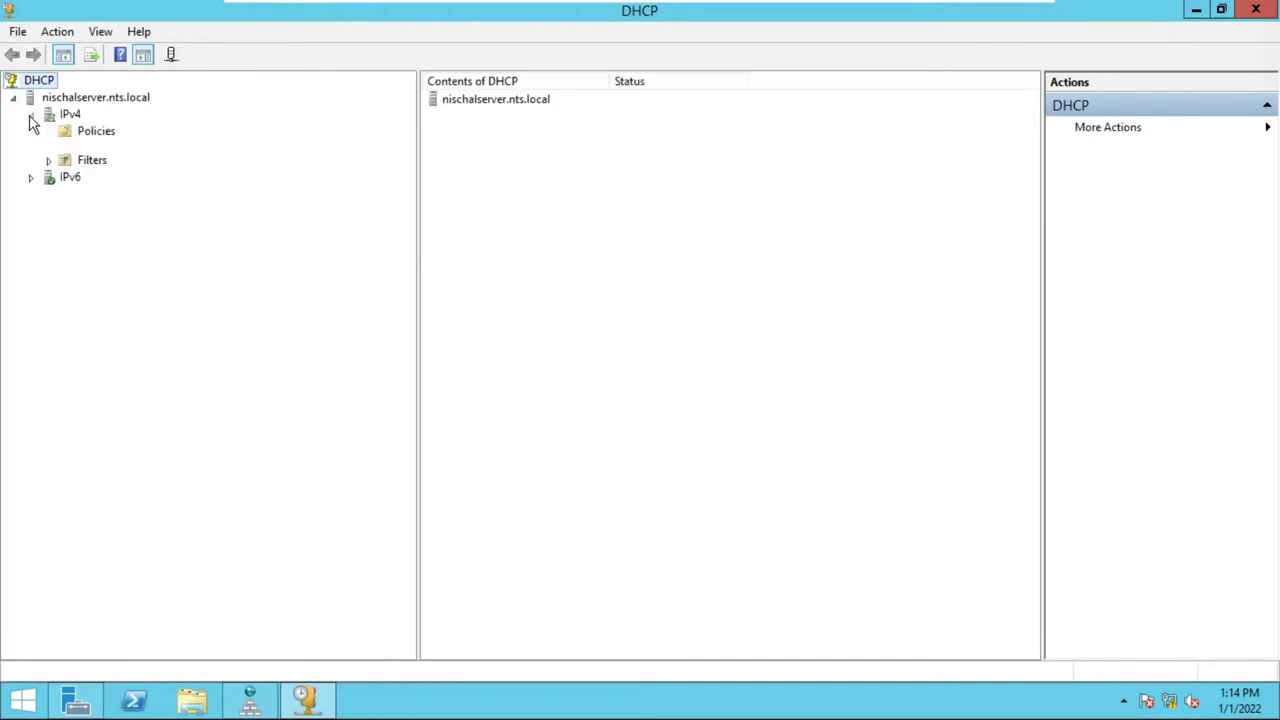
pyautogui.doubleClick(88, 133)
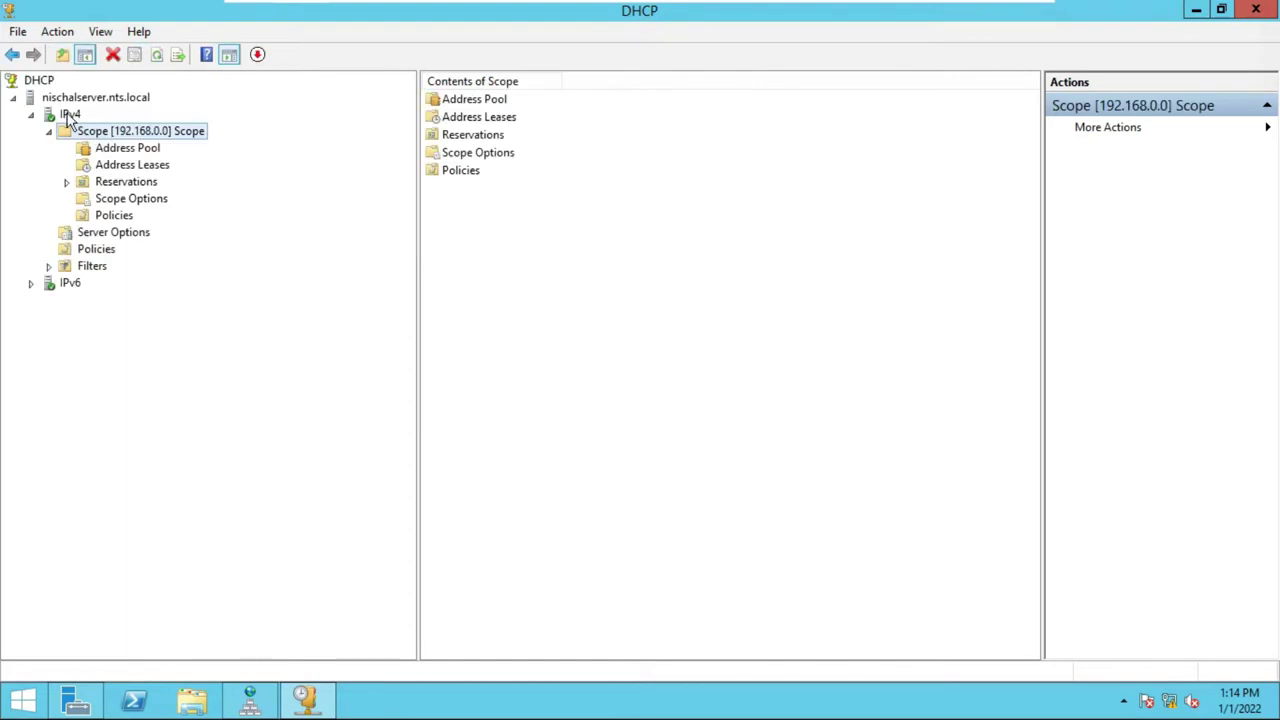
# Start a new IPv4 scope and name it Scope 1.
pyautogui.rightClick(70, 116)
pyautogui.click(143, 149)
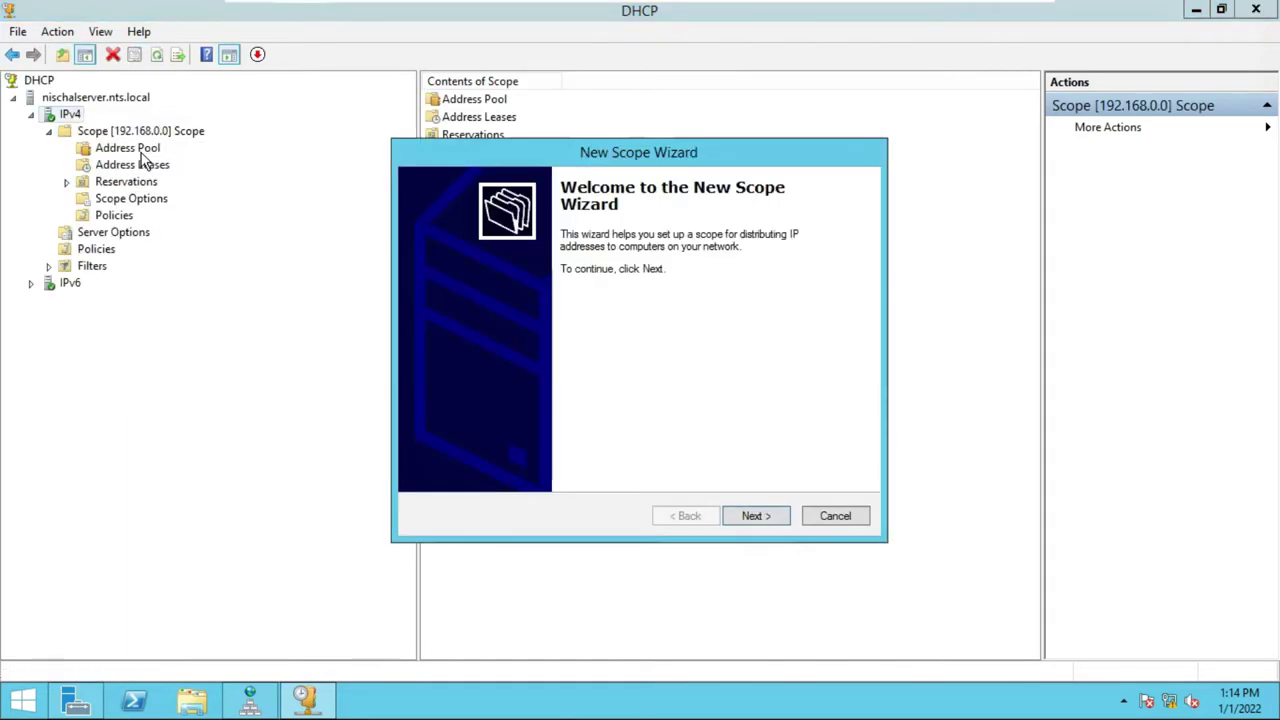
pyautogui.click(758, 518)
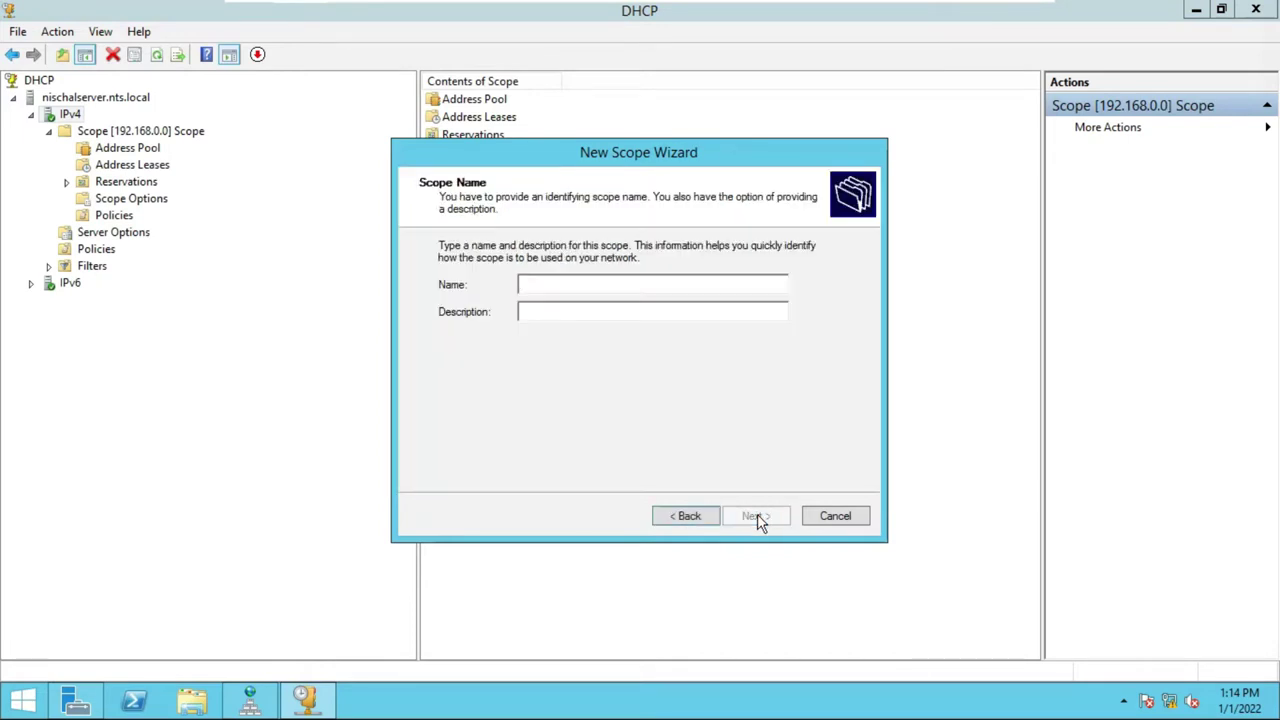
pyautogui.write('Scope 1')
pyautogui.click(770, 516)
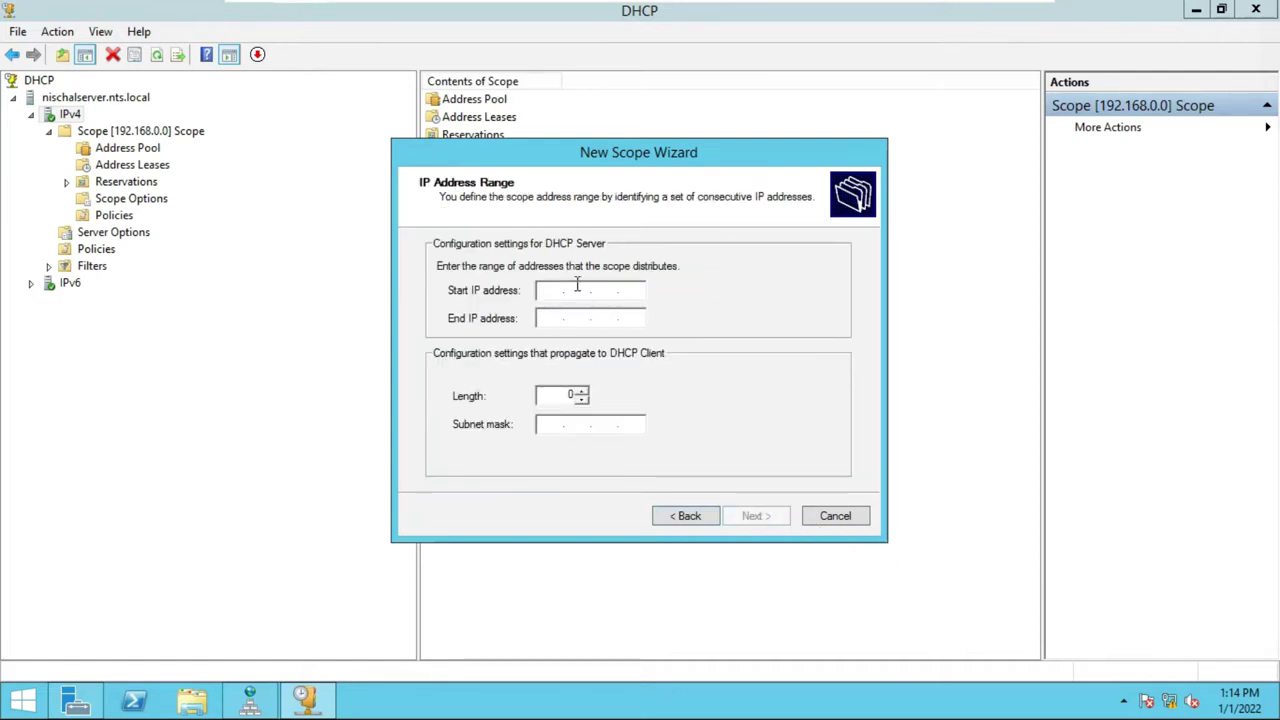
# Set Scope 1's address range from 10.0.0.1 to 10.0.0.50, keeping the automatically filled subnet mask.
pyautogui.write('10.0.0.')
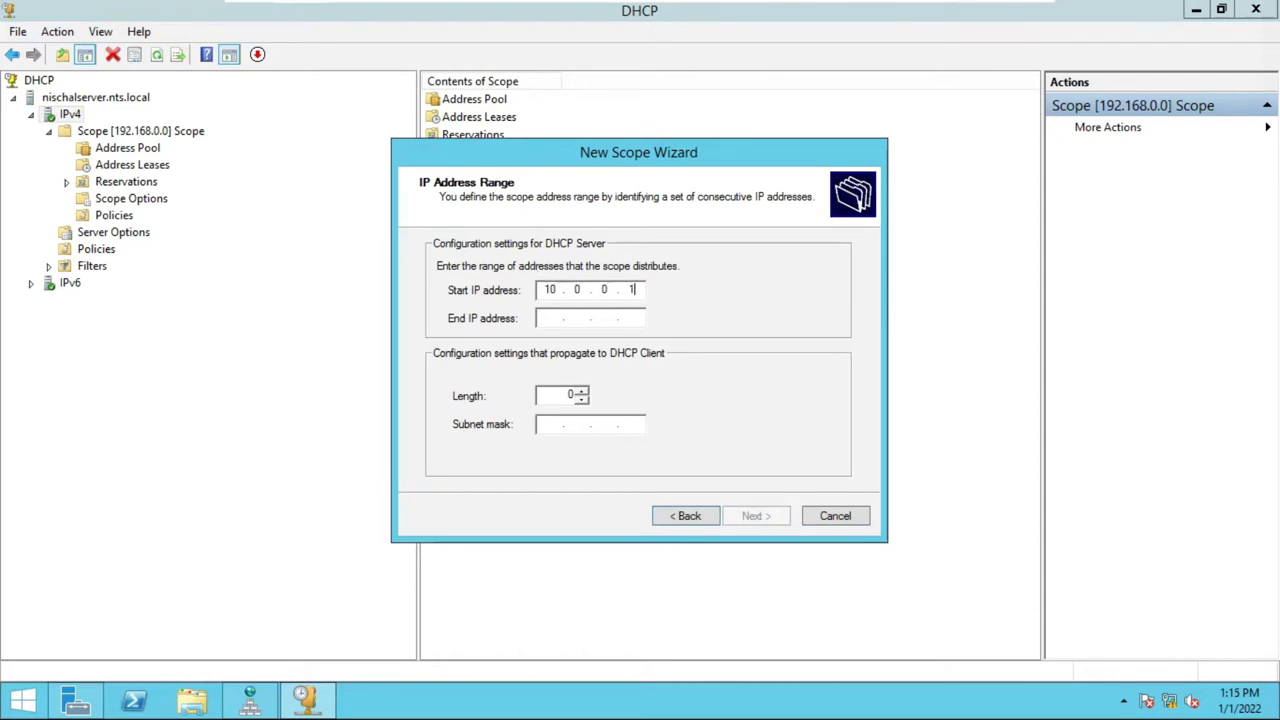
pyautogui.write('1')
pyautogui.click(551, 318)
pyautogui.write('10')
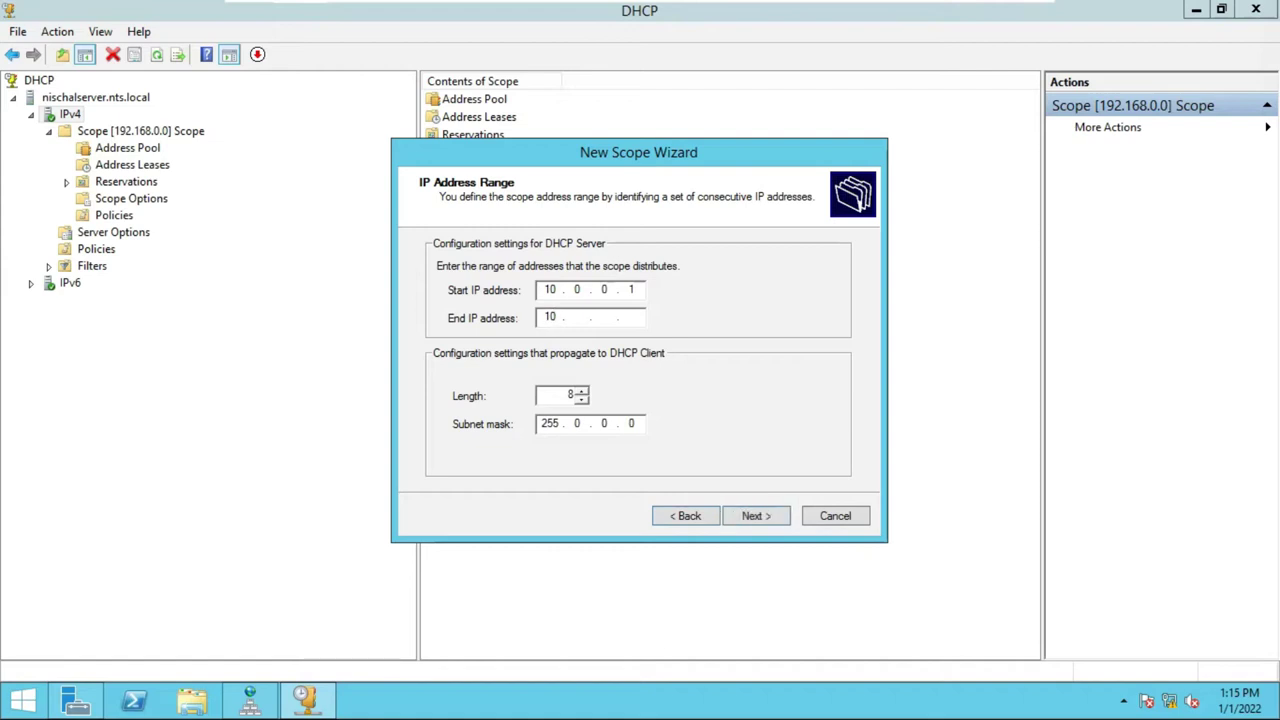
pyautogui.write('.0.0.50')
pyautogui.click(755, 516)
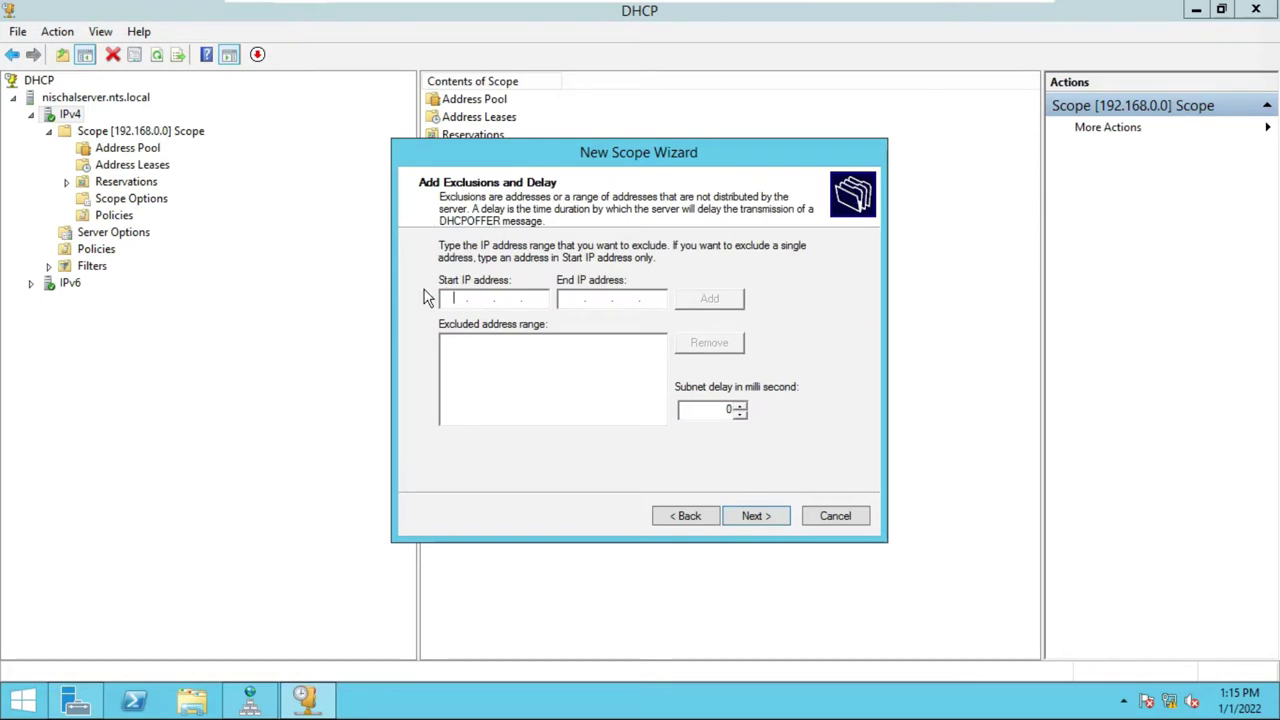
# Exclude the addresses 10.0.0.1 to 10.0.0.10 from Scope 1's distribution range.
pyautogui.write('10.')
pyautogui.write('0.')
pyautogui.write('10 . ')
pyautogui.write('0 . ')
pyautogui.write('01')
pyautogui.press('BackSpace')
pyautogui.write('.10')
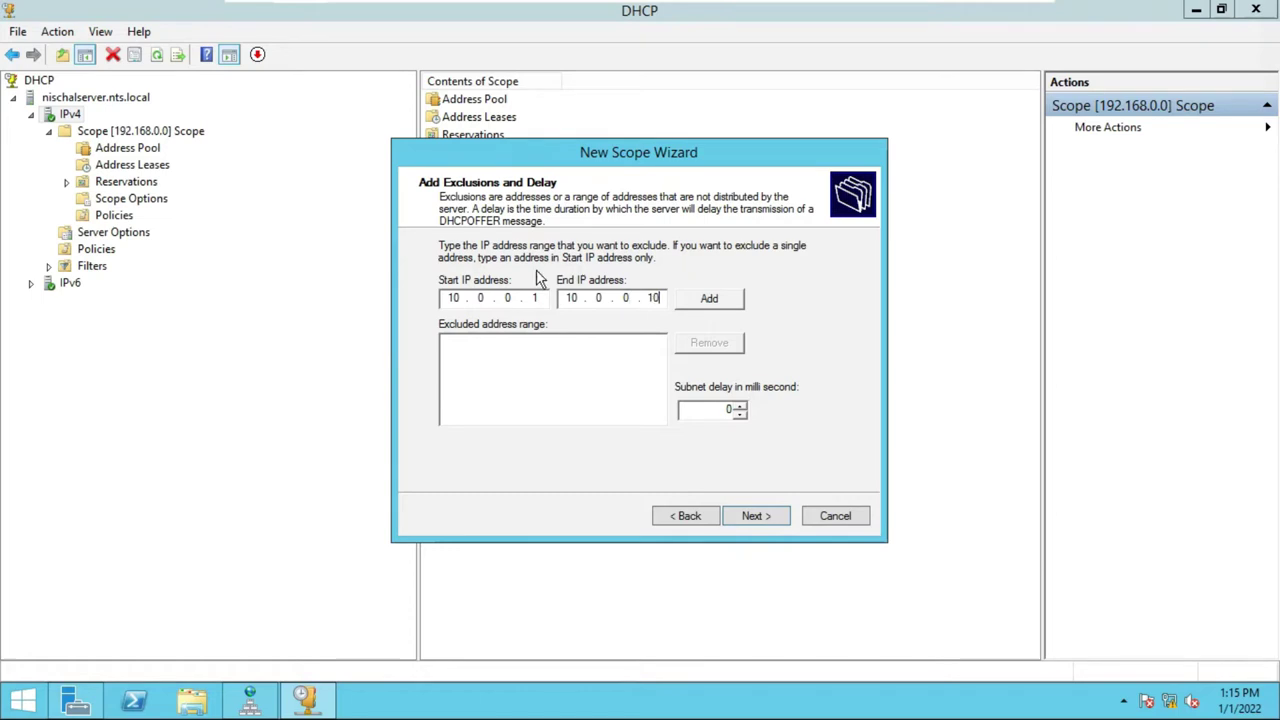
pyautogui.click(704, 298)
pyautogui.click(738, 516)
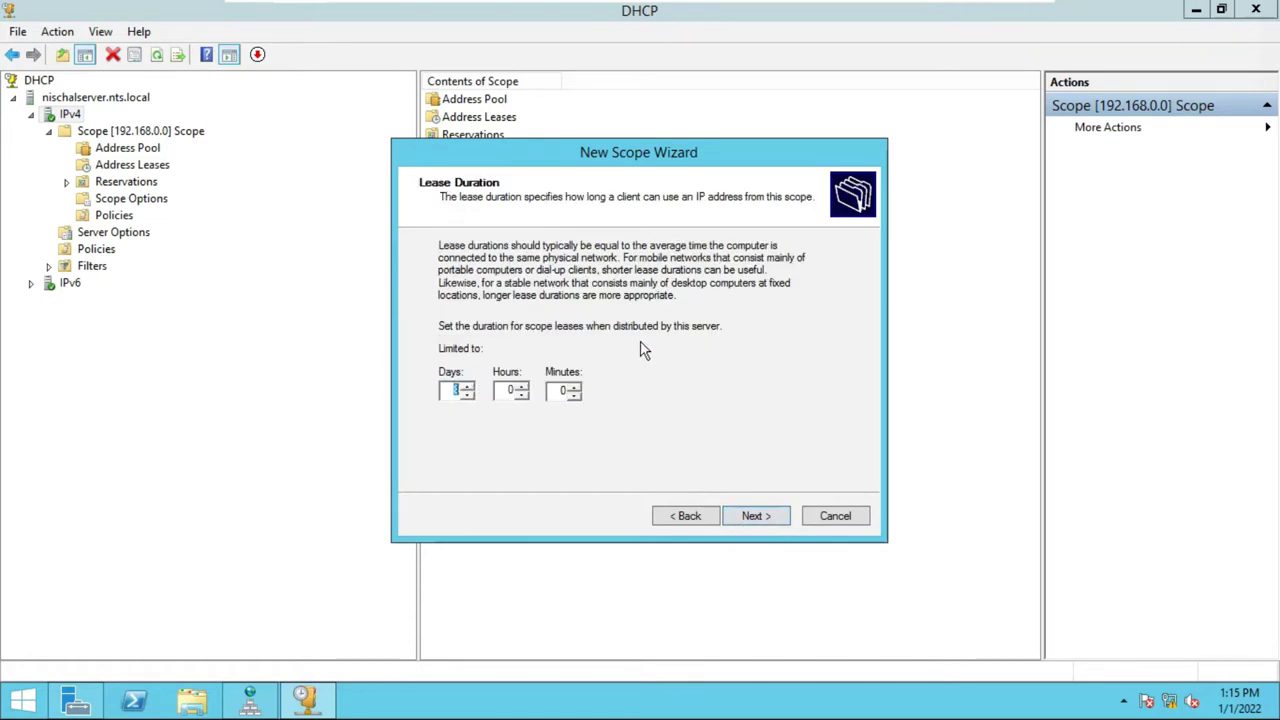
# Keep the default lease duration for Scope 1 and add 192.168.0.1 as its router (default gateway).
pyautogui.click(756, 518)
pyautogui.click(756, 515)
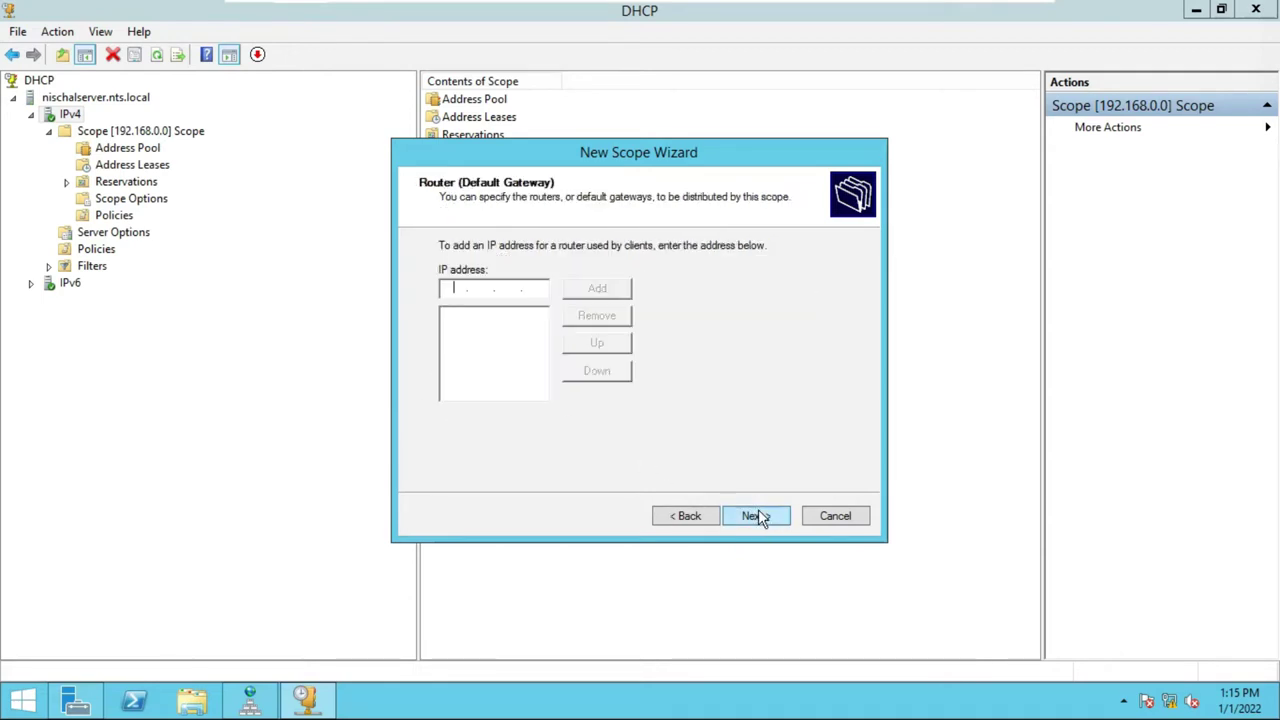
pyautogui.click(452, 288)
pyautogui.write('19')
pyautogui.press('BackSpace')
pyautogui.write('2.')
pyautogui.press('BackSpace')
pyautogui.press('BackSpace')
pyautogui.write('192 . 168 . 0 . 1')
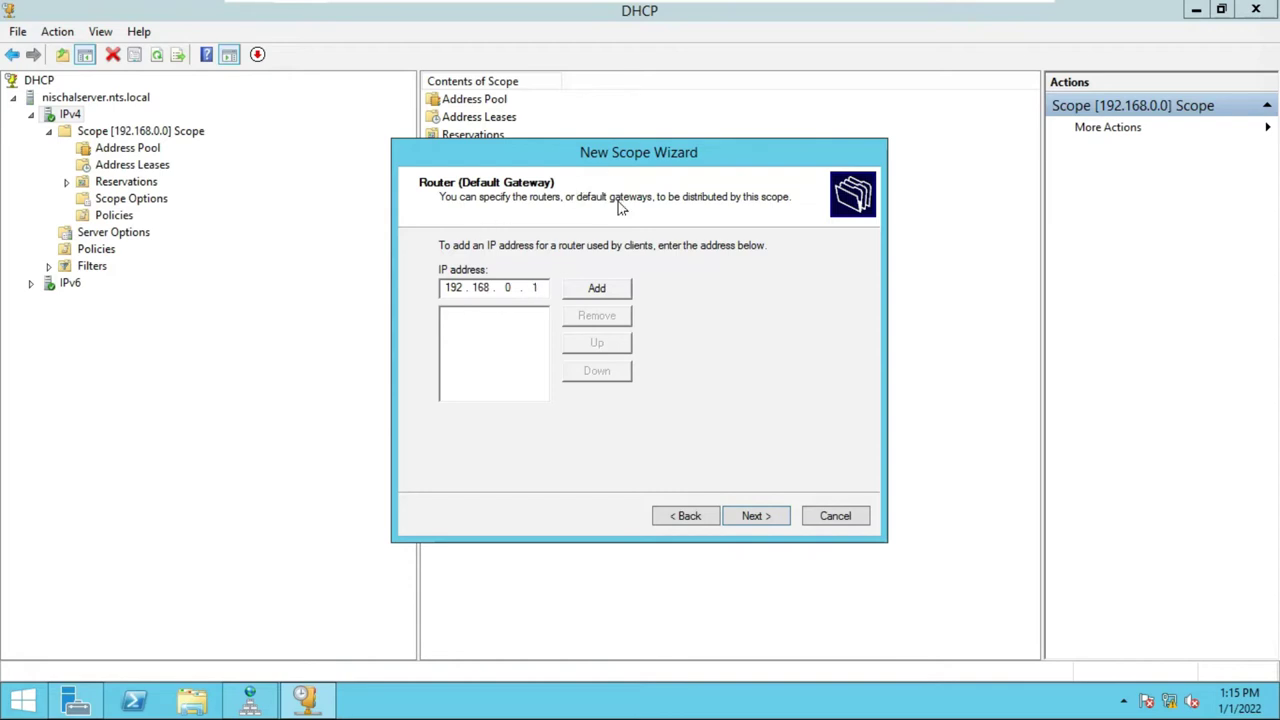
pyautogui.click(596, 290)
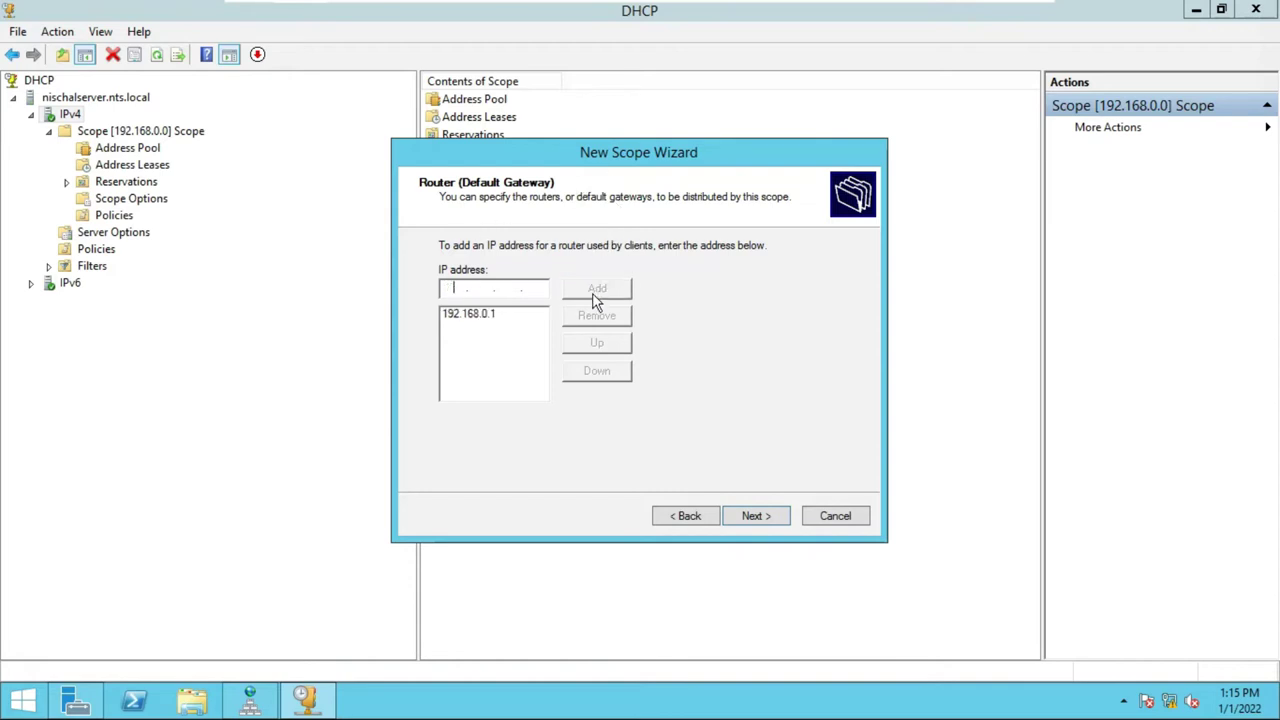
pyautogui.click(741, 521)
# Accept the default DNS, WINS and activation settings for Scope 1 and finish the New Scope Wizard.
pyautogui.click(676, 394)
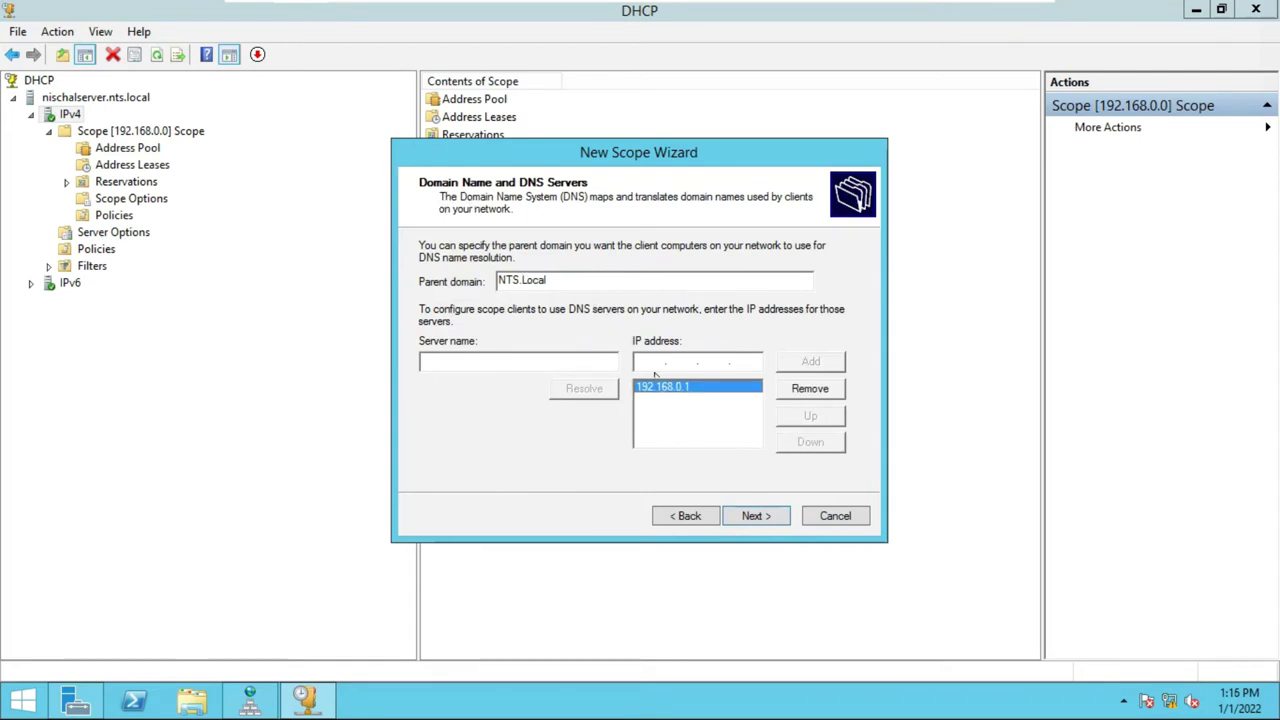
pyautogui.click(757, 517)
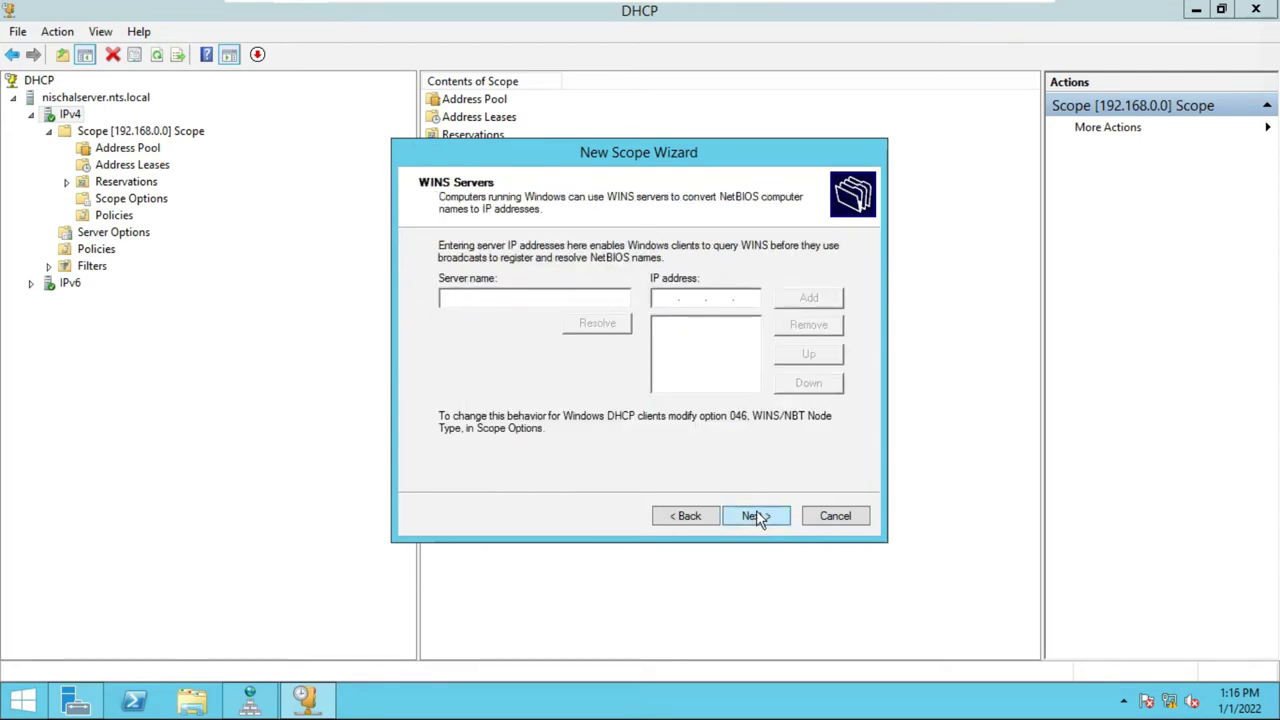
pyautogui.click(757, 517)
pyautogui.click(756, 515)
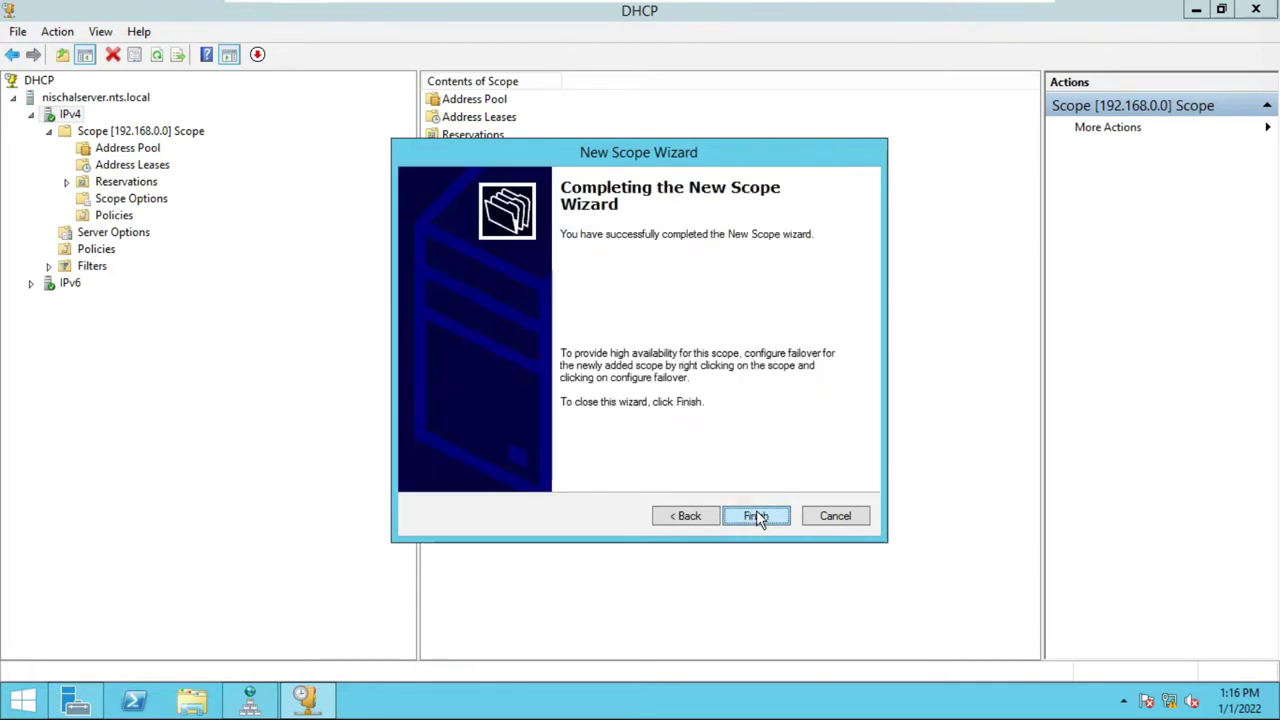
pyautogui.click(756, 515)
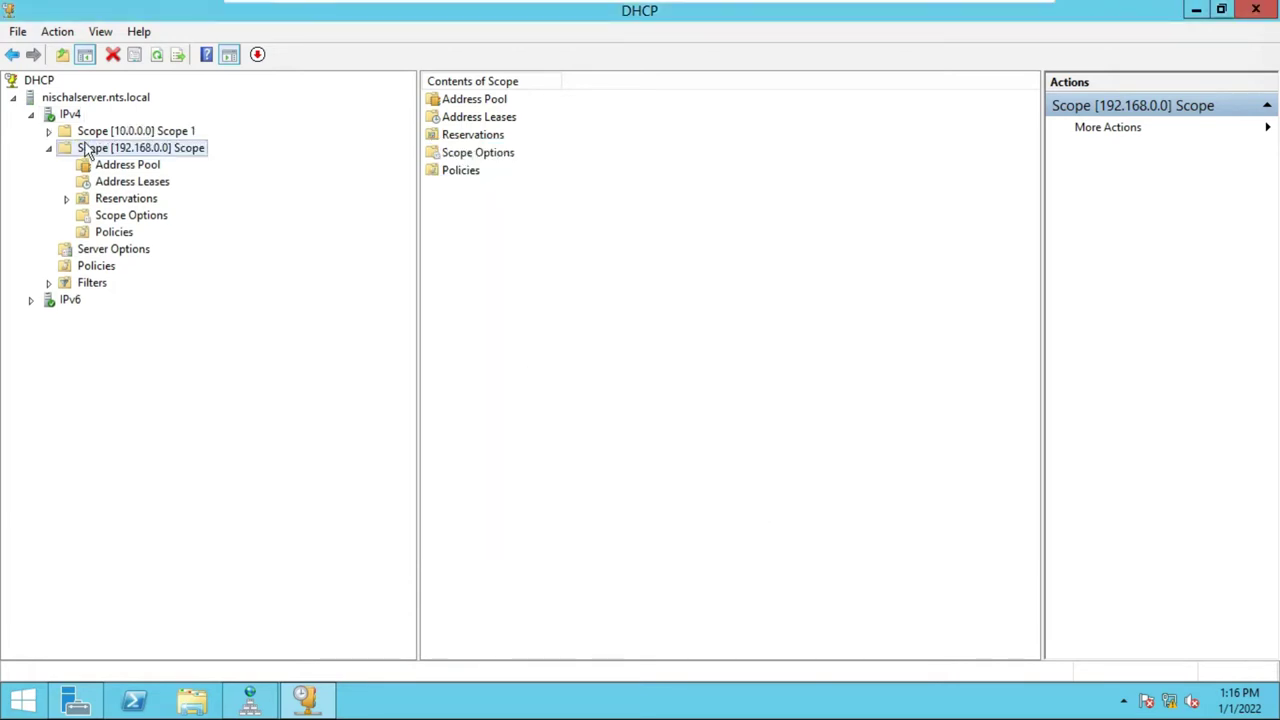
# Start another new IPv4 scope and name it Scope 2.
pyautogui.rightClick(70, 116)
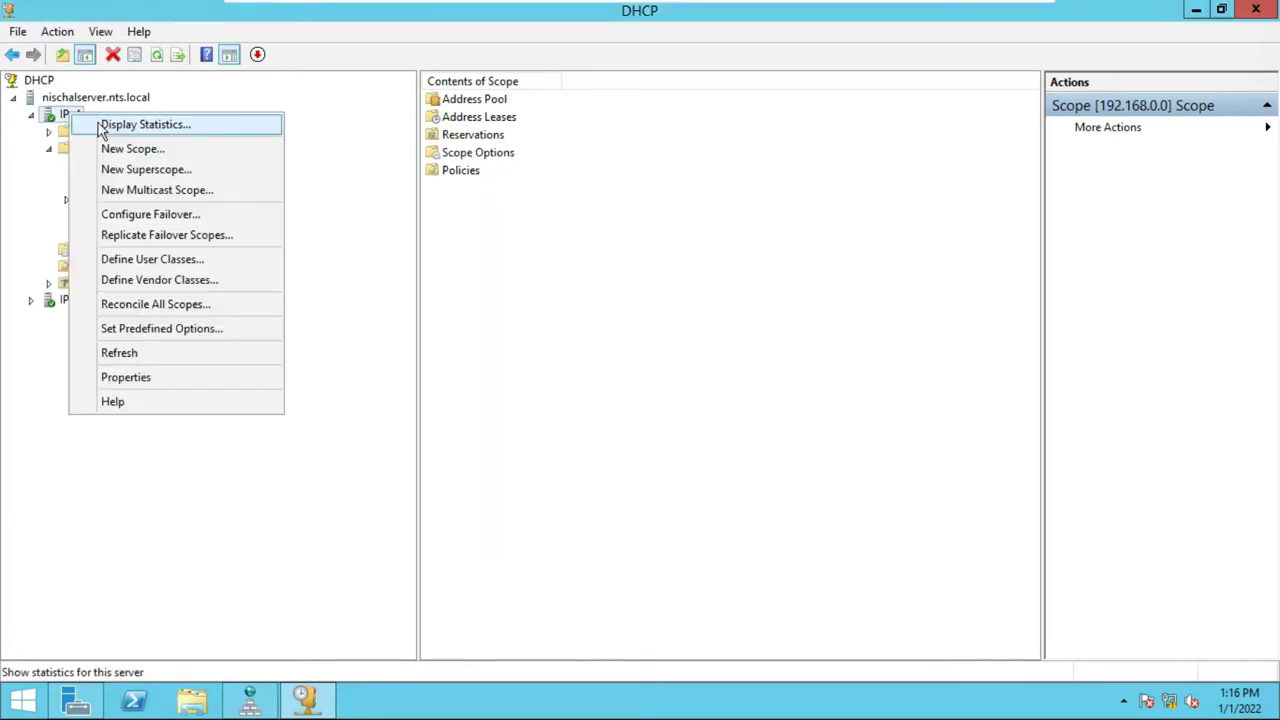
pyautogui.click(117, 150)
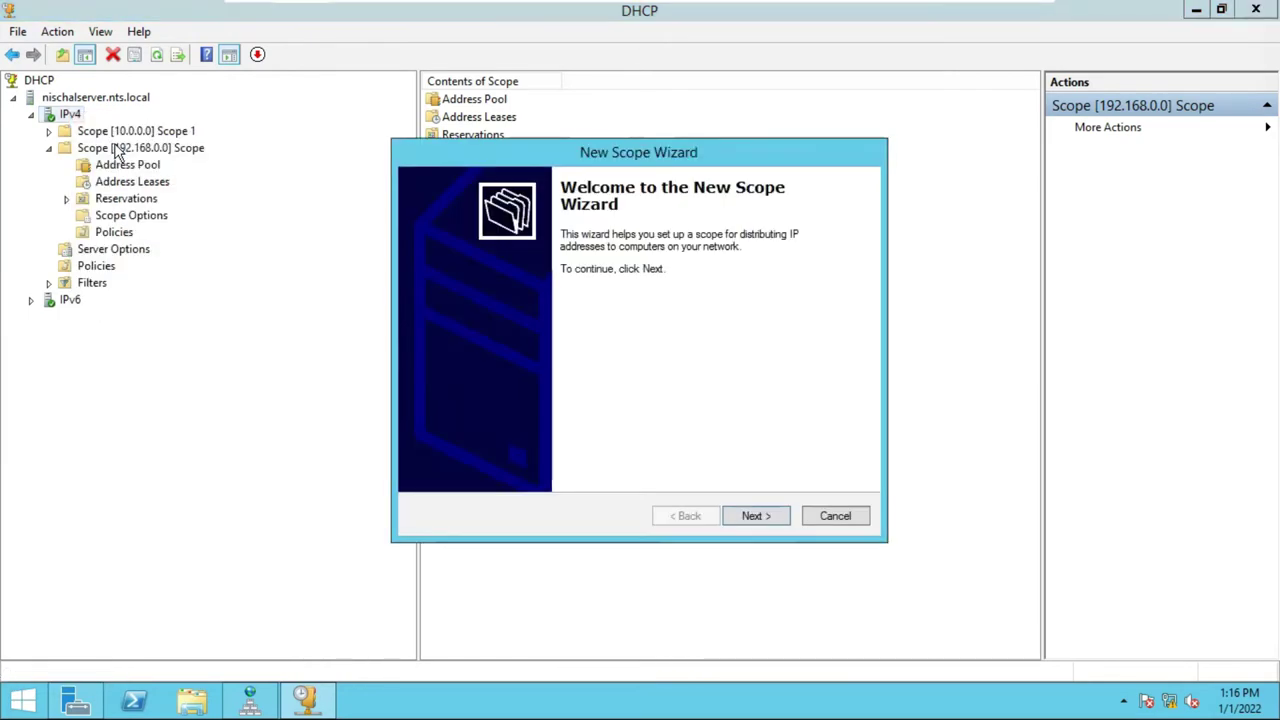
pyautogui.click(759, 513)
pyautogui.write('S')
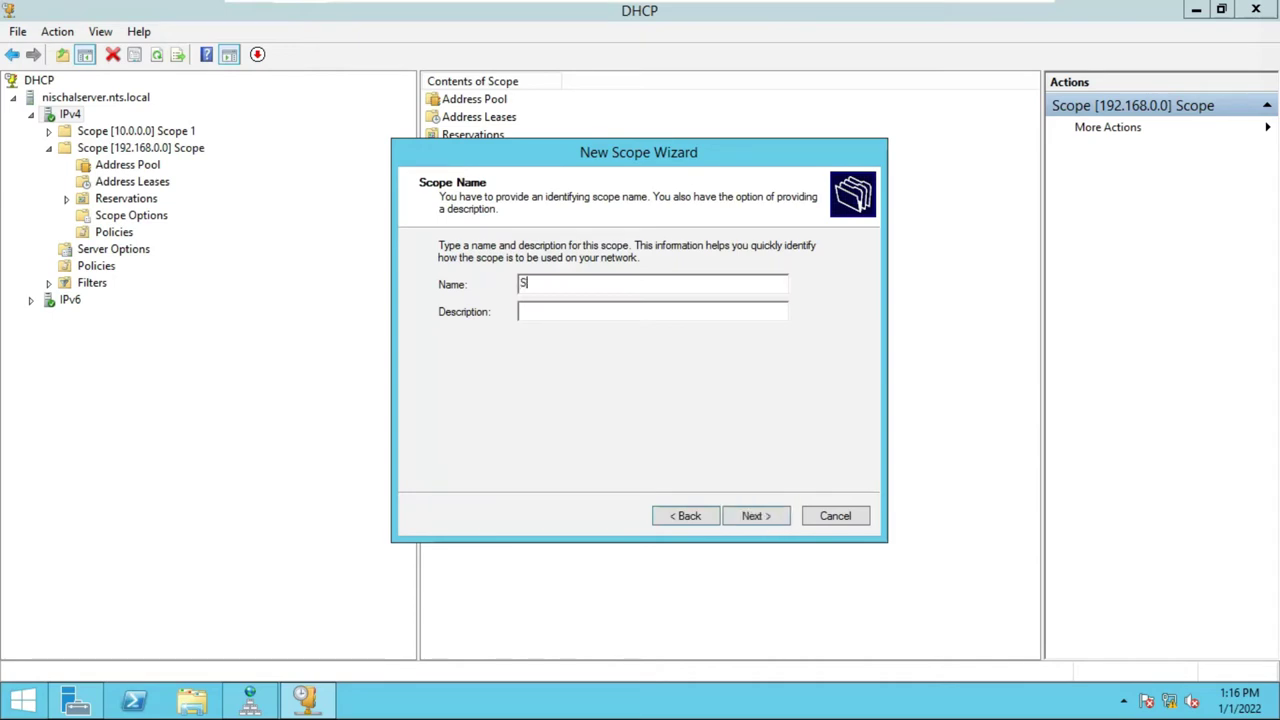
pyautogui.write('cope 2')
pyautogui.click(765, 515)
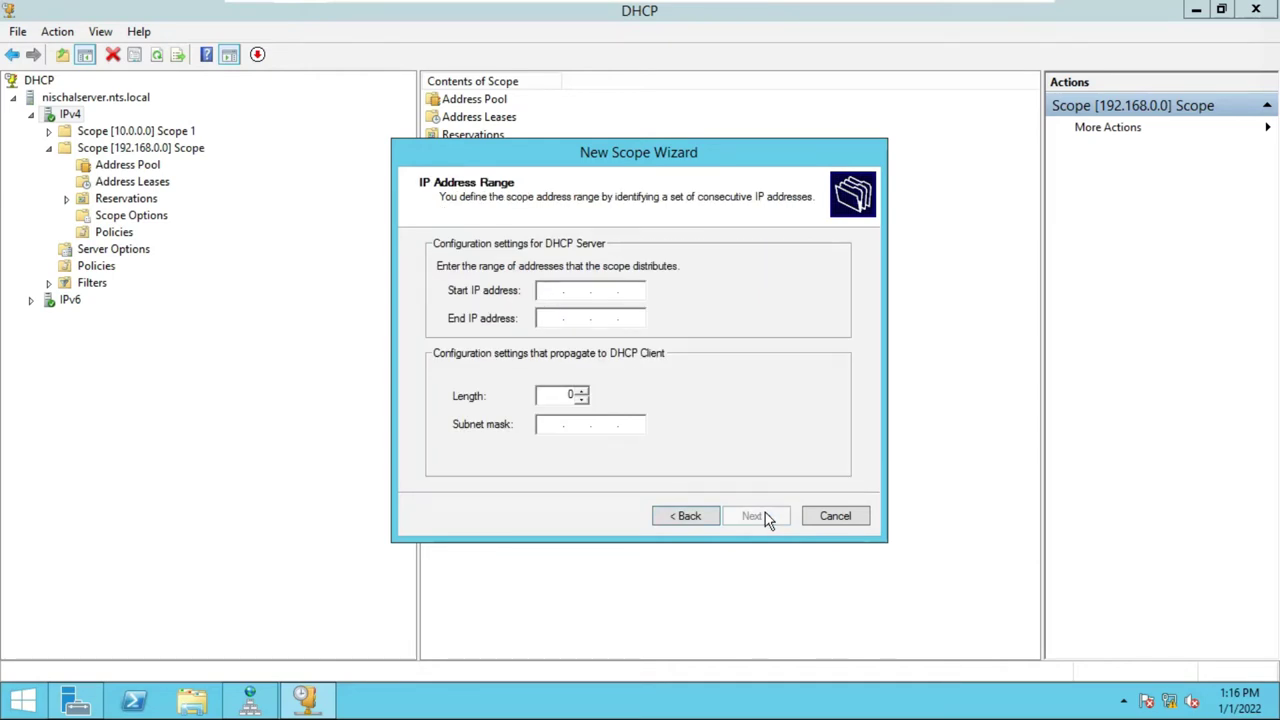
# Set Scope 2's address range from 20.0.0.1 to 20.0.0.50, keeping the automatically filled subnet mask.
pyautogui.write('20.0.0.1')
pyautogui.press('Tab')
pyautogui.write('20')
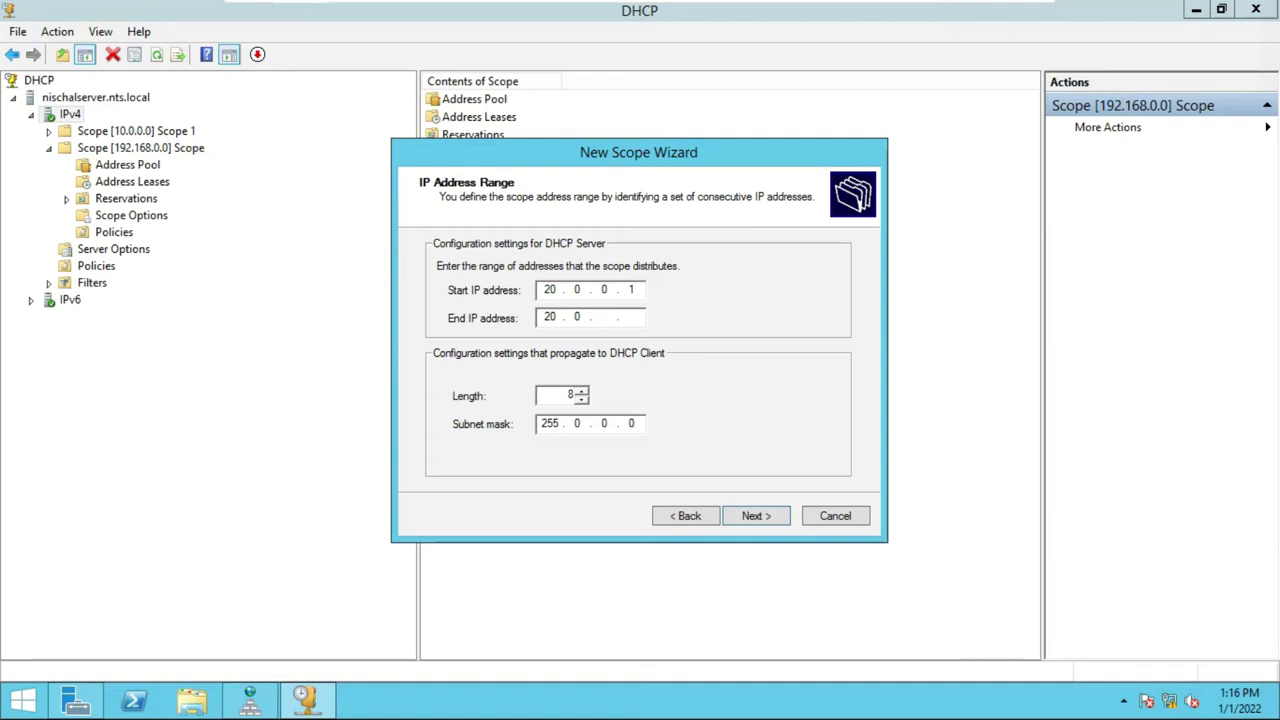
pyautogui.write('.0.0.50')
pyautogui.click(752, 516)
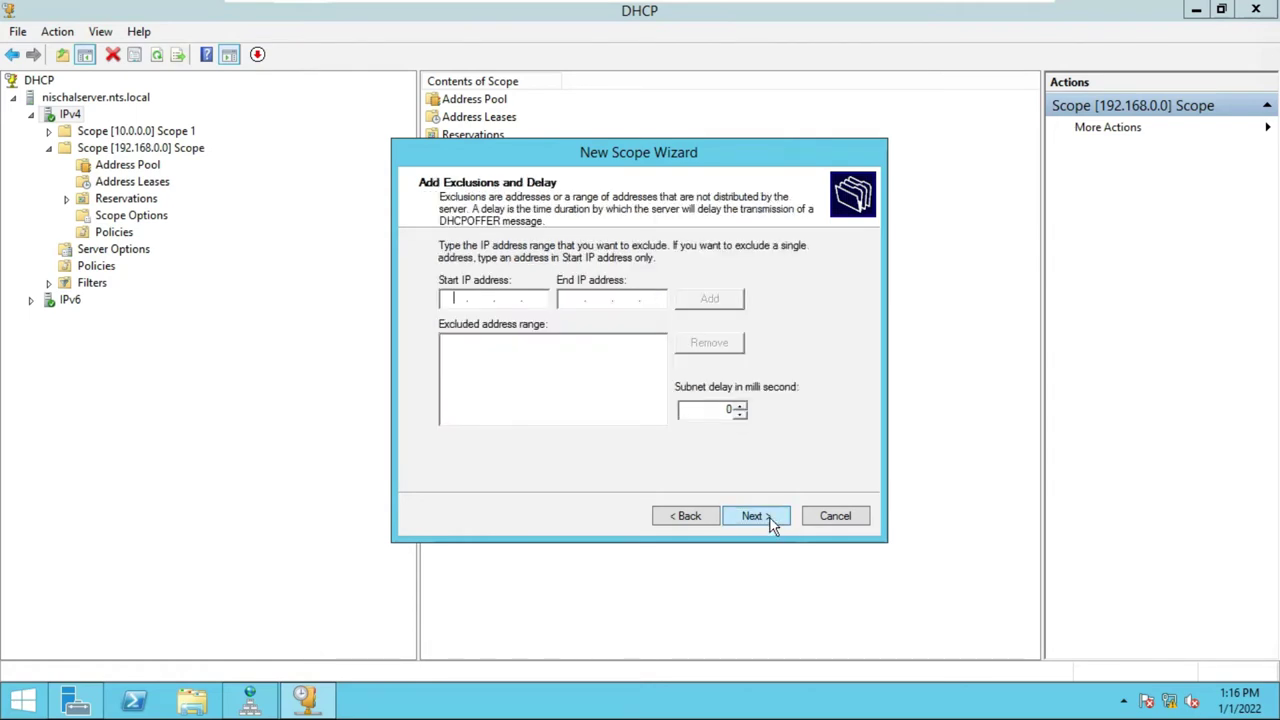
# Exclude the addresses 20.0.0.1 to 20.0.0.10 from Scope 2's distribution range.
pyautogui.write('10.0.0.1')
pyautogui.click(572, 298)
pyautogui.moveTo(458, 298); pyautogui.dragTo(424, 295)
pyautogui.write('20')
pyautogui.click(572, 299)
pyautogui.write('20.0.0.10')
pyautogui.click(709, 299)
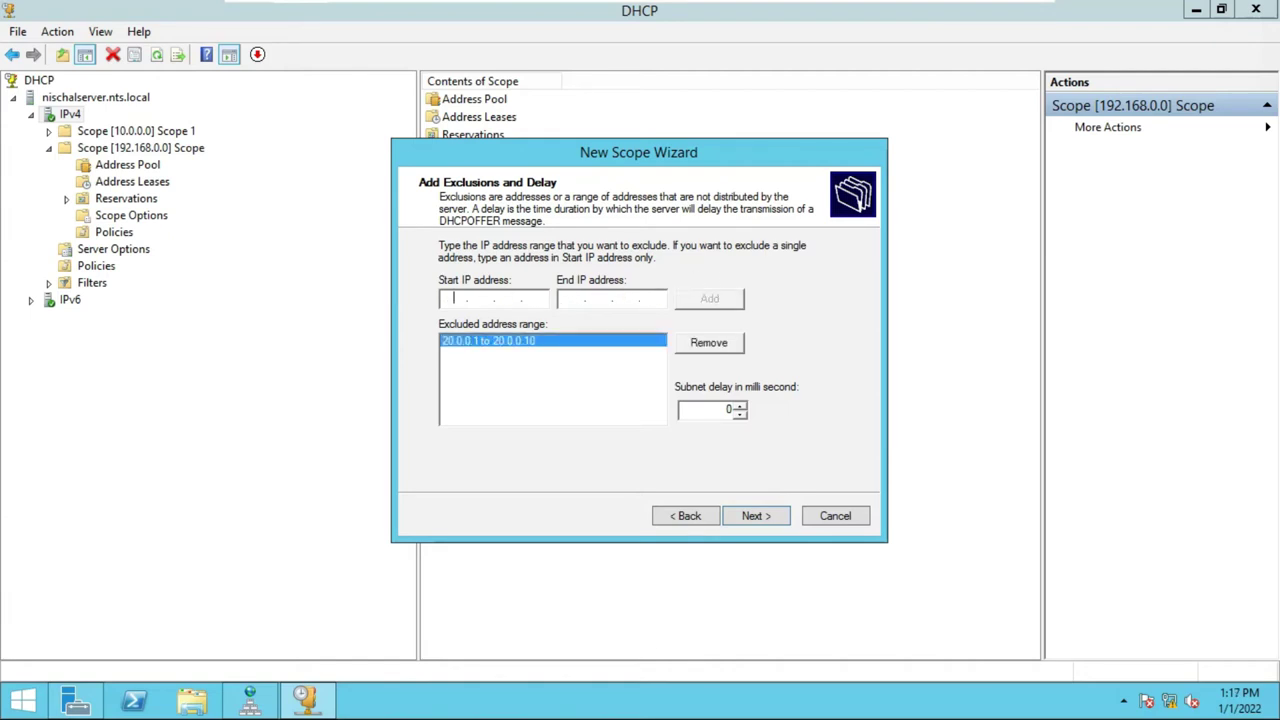
pyautogui.click(756, 510)
# Keep the default lease duration for Scope 2 and add 192.168.0.1 as its router (default gateway).
pyautogui.click(756, 510)
pyautogui.click(757, 511)
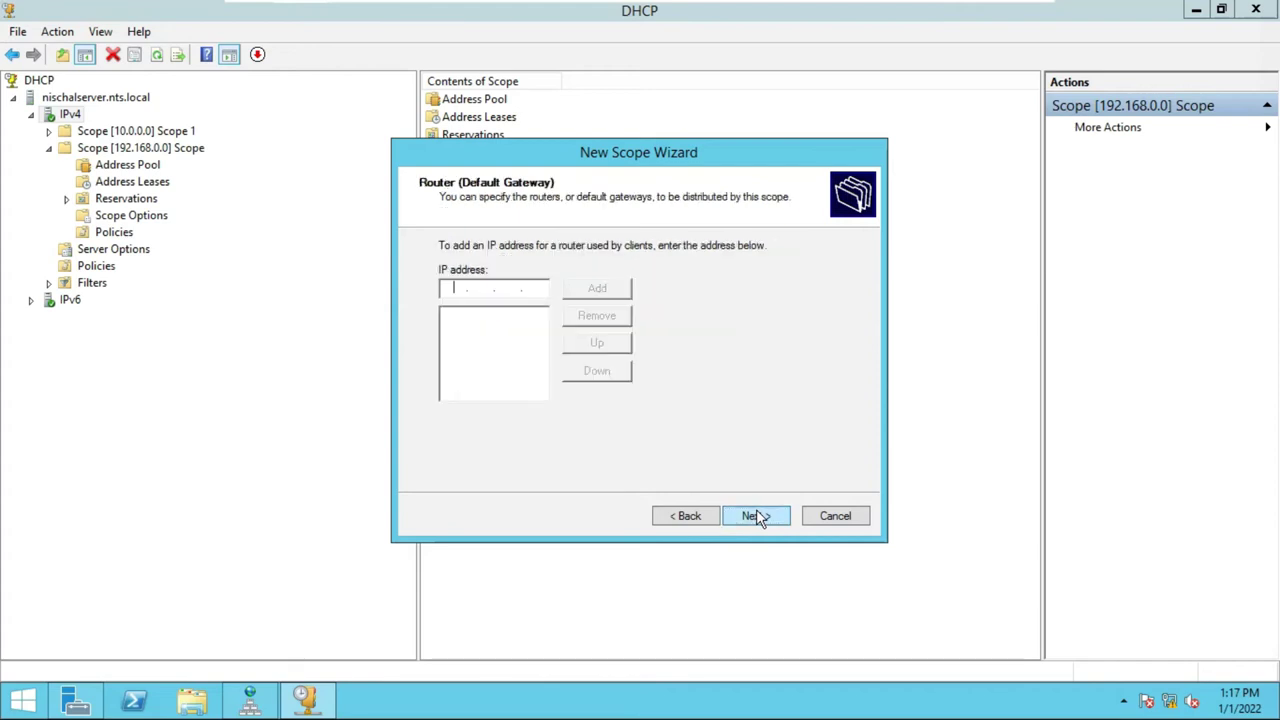
pyautogui.write('192 . 168 . 0 . 1')
pyautogui.click(611, 287)
pyautogui.click(757, 516)
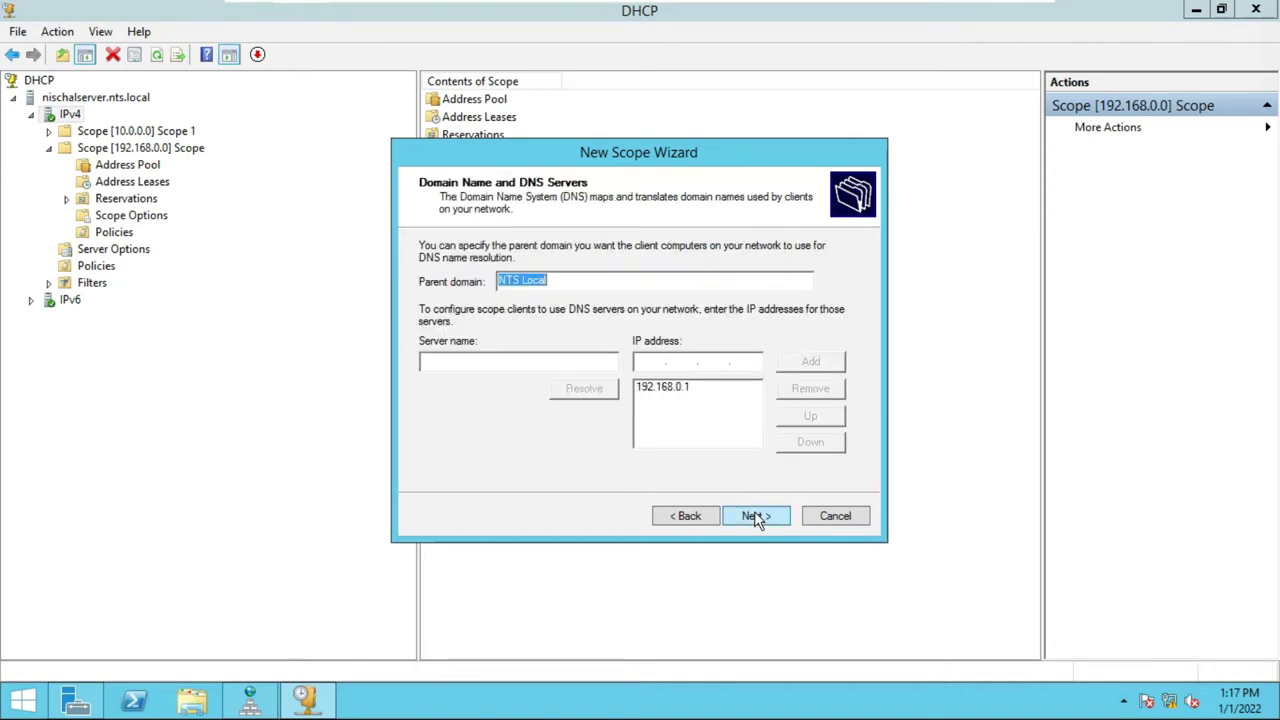
# Accept the default DNS, WINS and activation settings for Scope 2 and finish the New Scope Wizard.
pyautogui.click(653, 390)
pyautogui.click(780, 516)
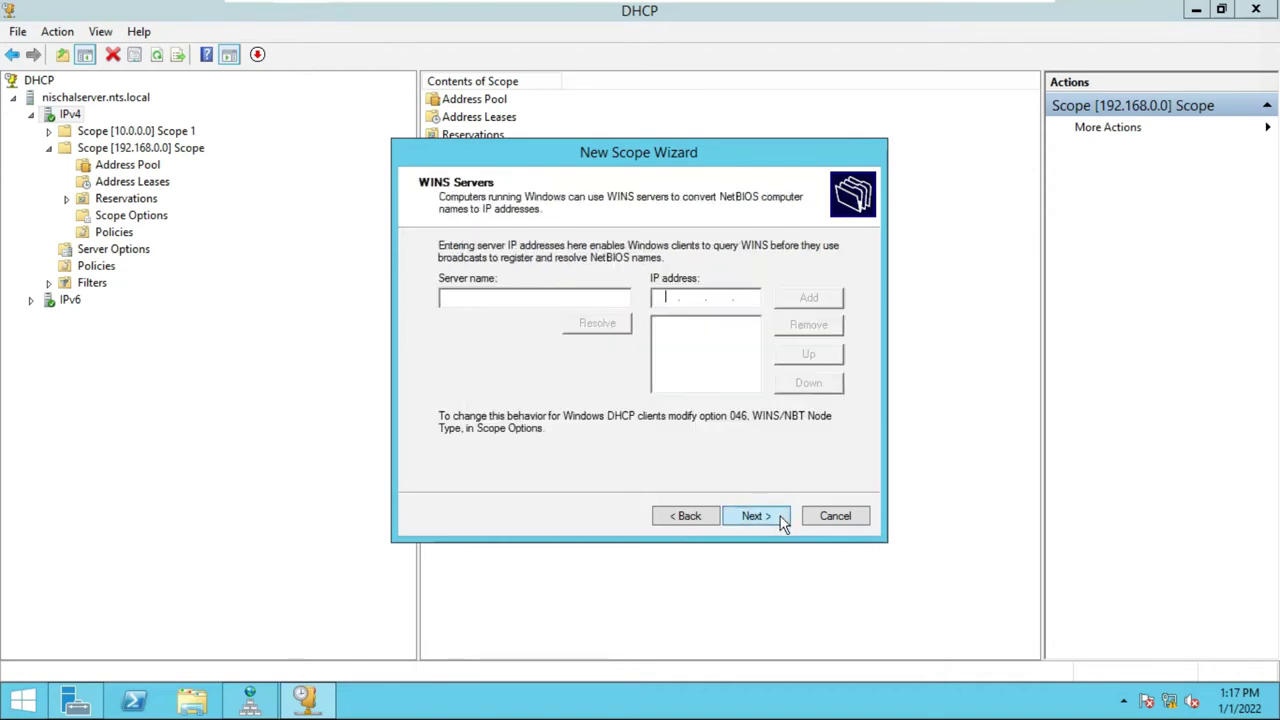
pyautogui.click(780, 517)
pyautogui.click(780, 517)
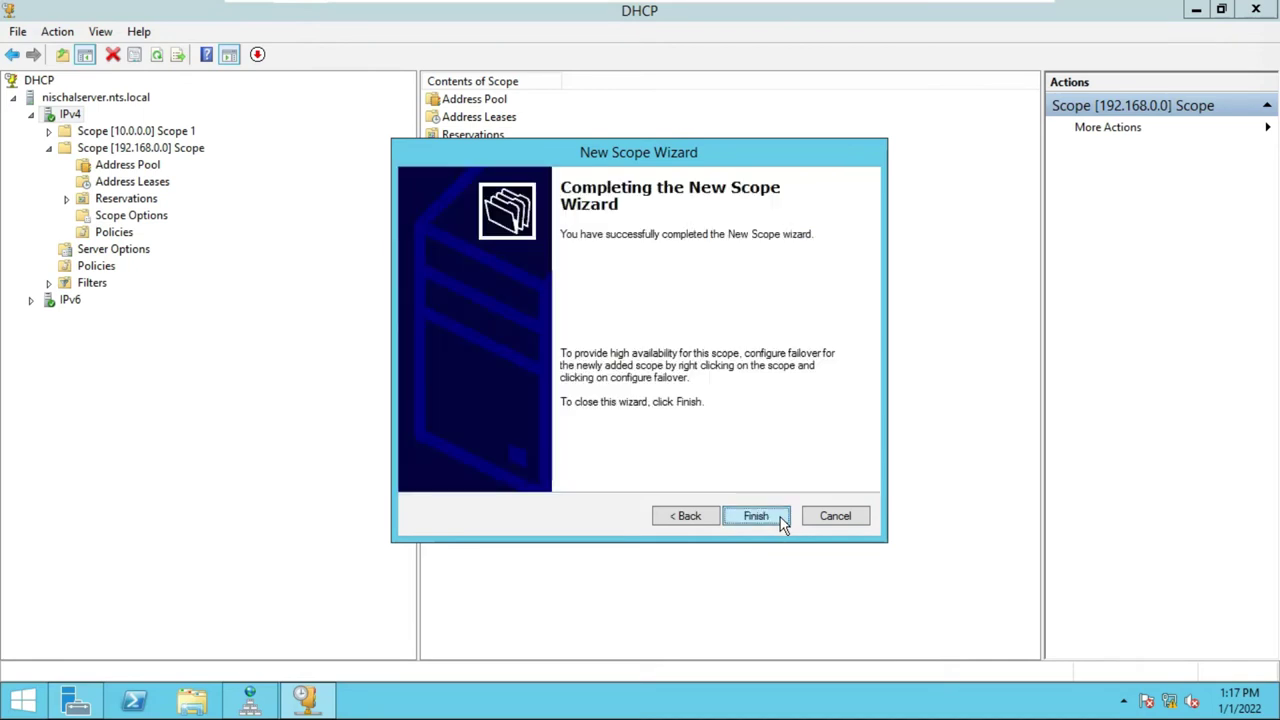
pyautogui.click(780, 517)
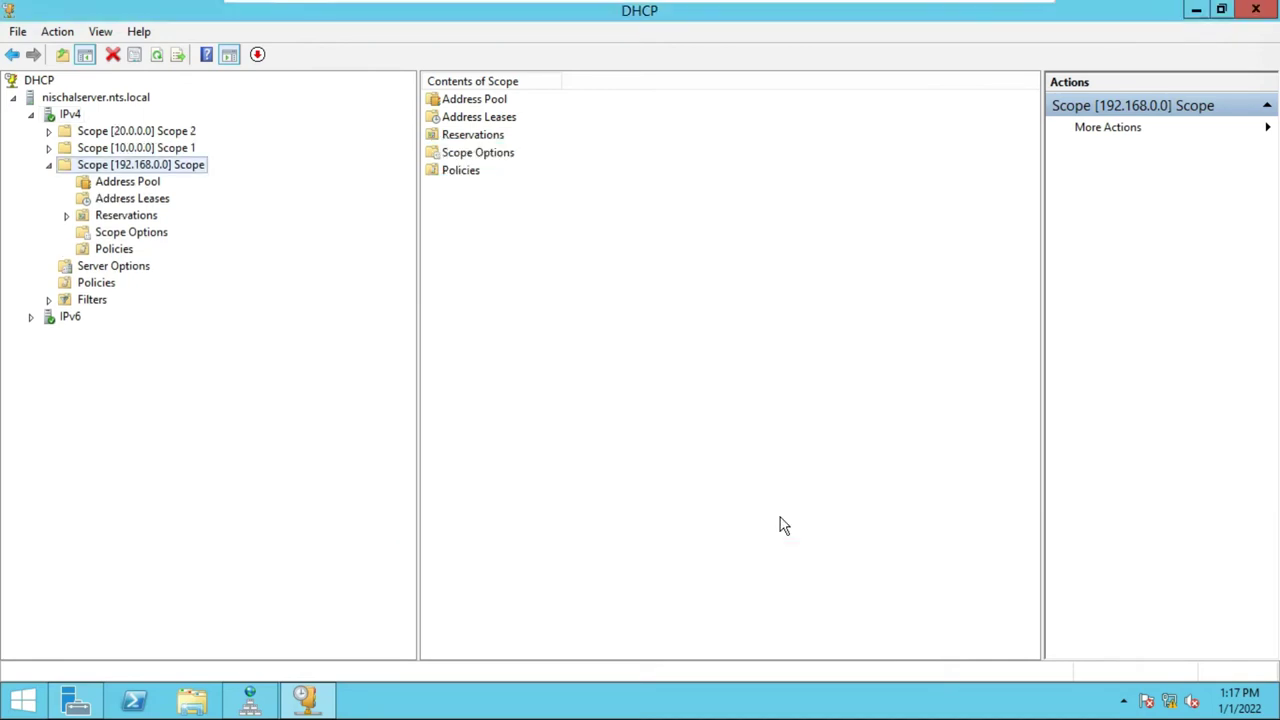
# Expand Scope 2, refresh it, and review its address pool and address leases.
pyautogui.click(49, 132)
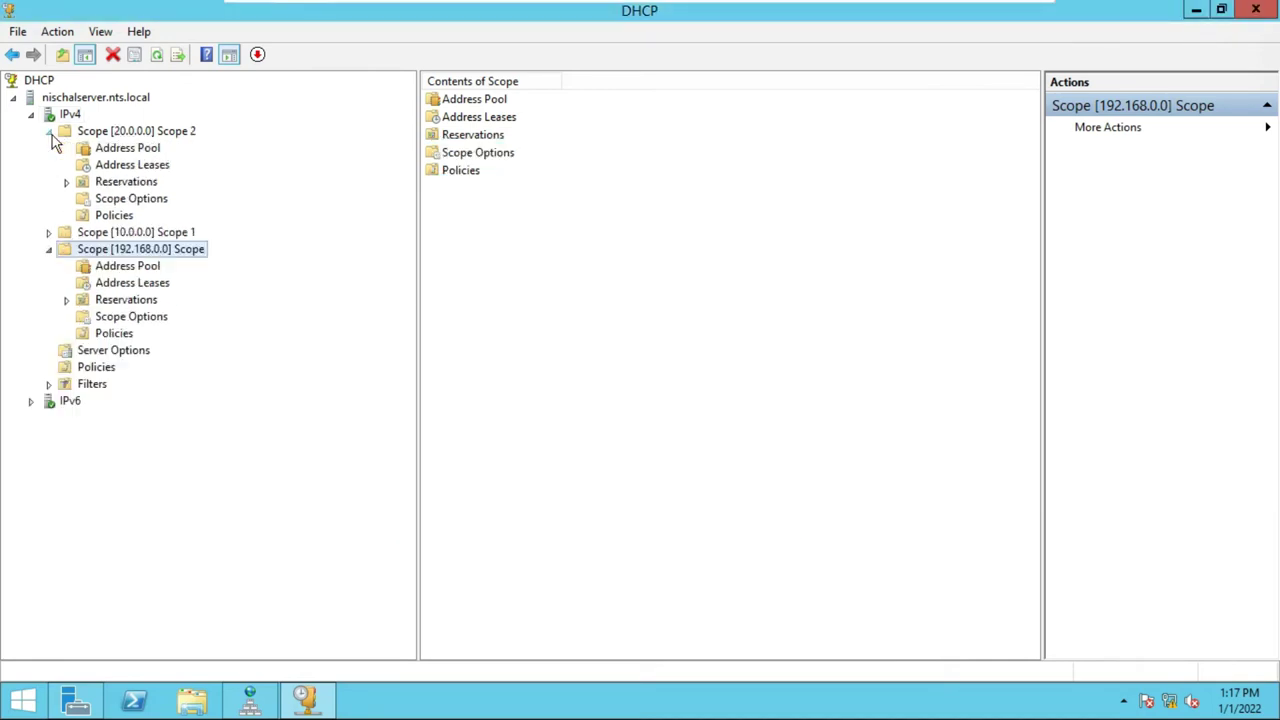
pyautogui.click(120, 148)
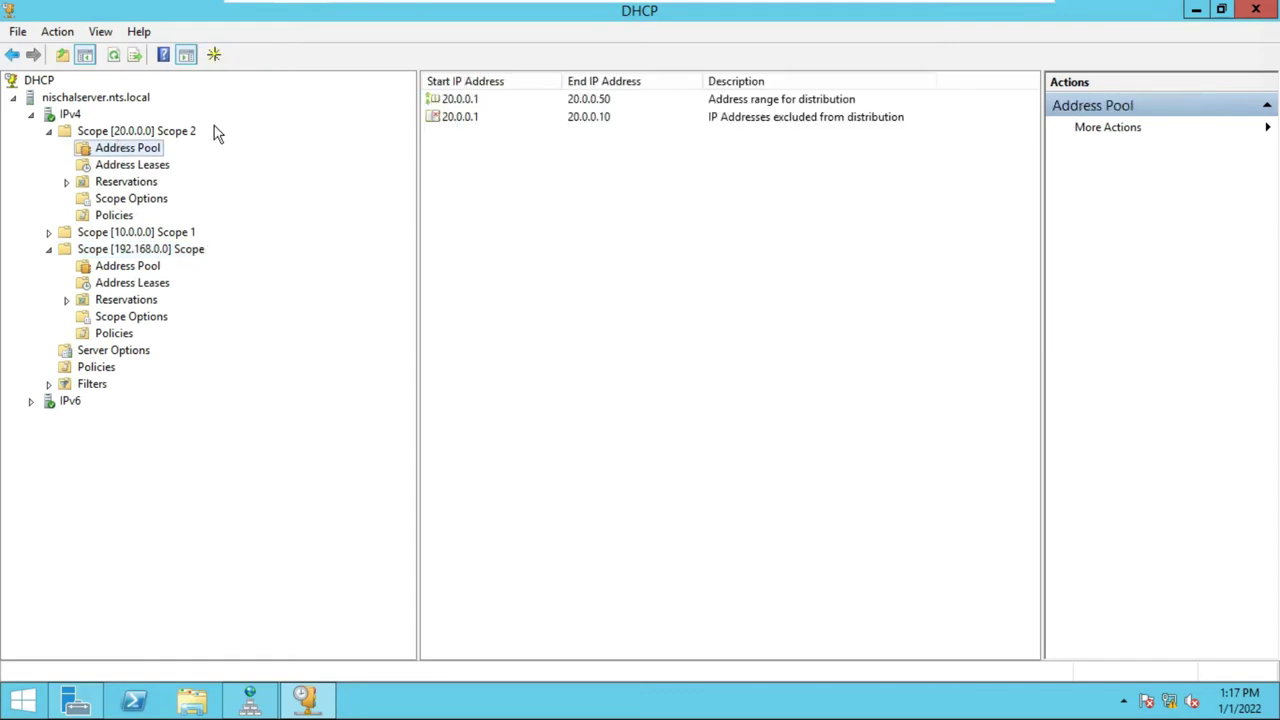
pyautogui.click(163, 135)
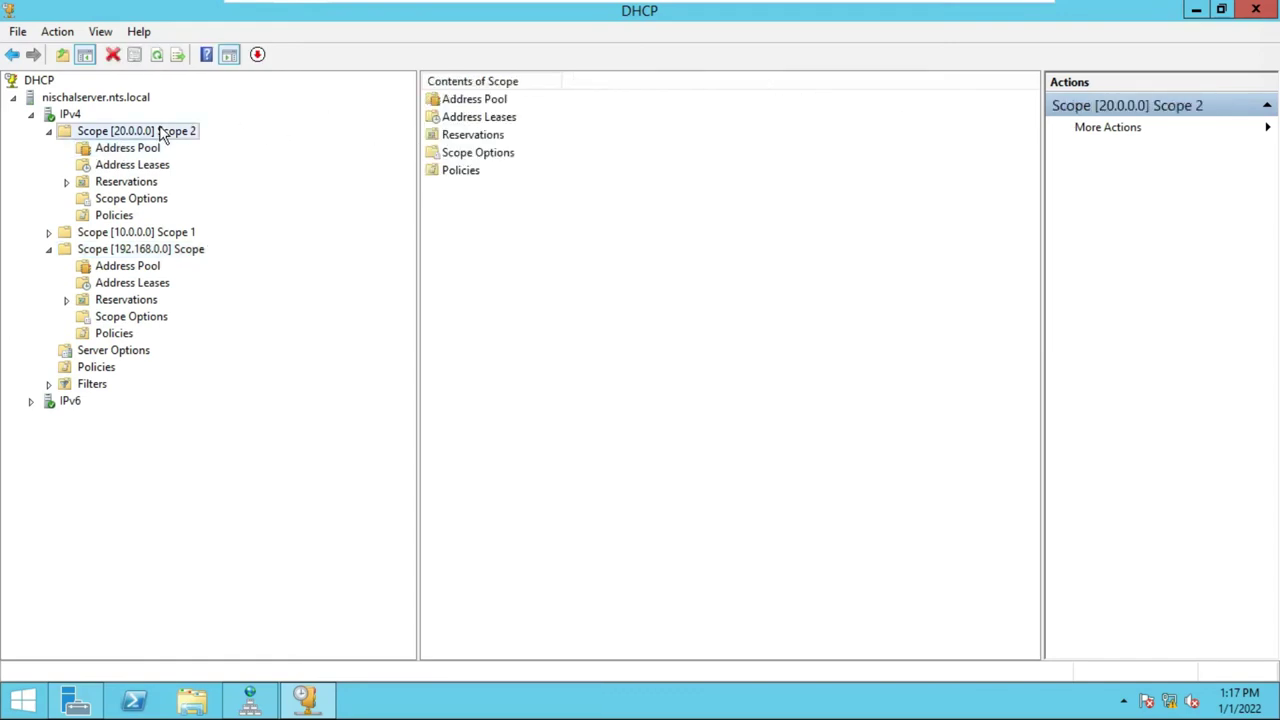
pyautogui.click(156, 56)
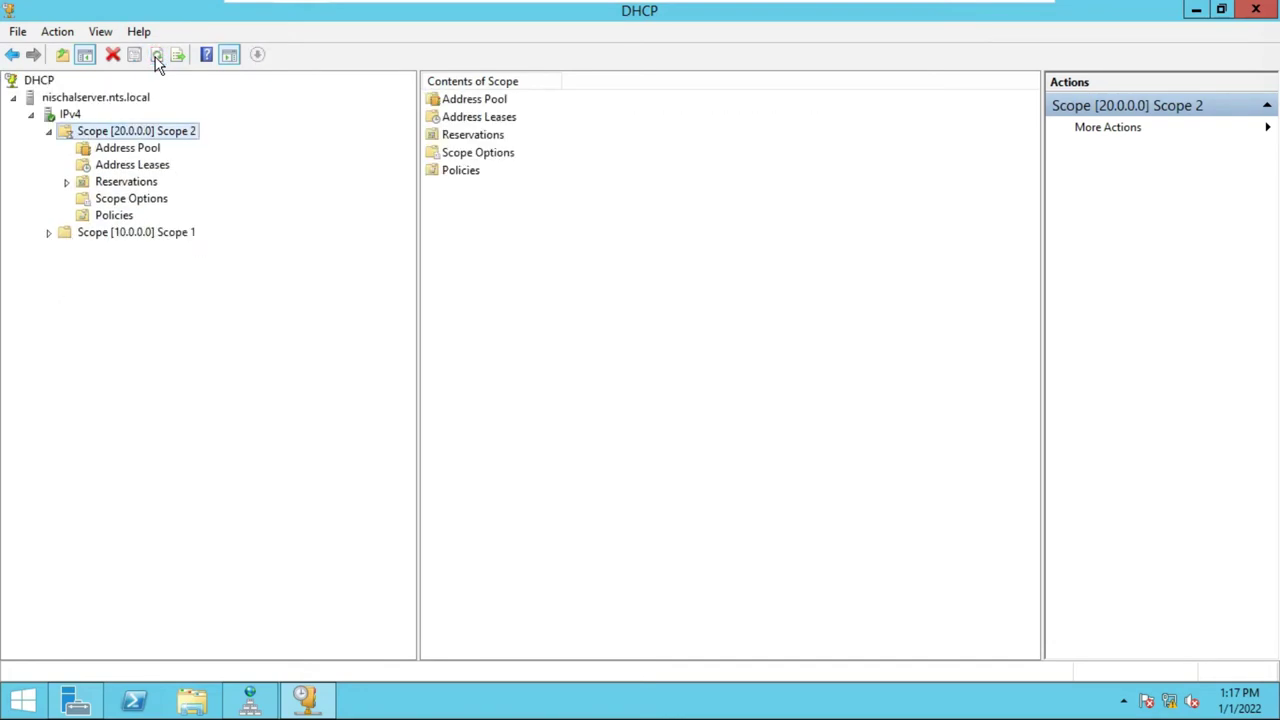
pyautogui.click(137, 166)
pyautogui.click(133, 150)
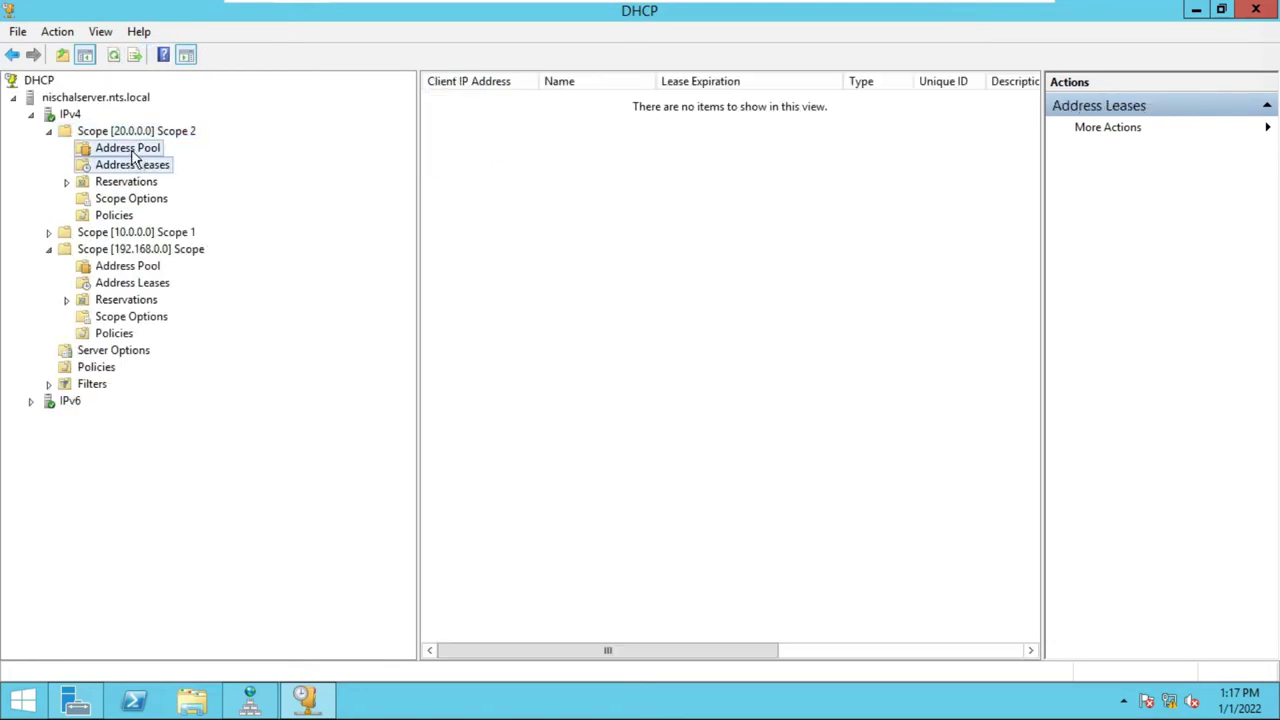
pyautogui.click(131, 135)
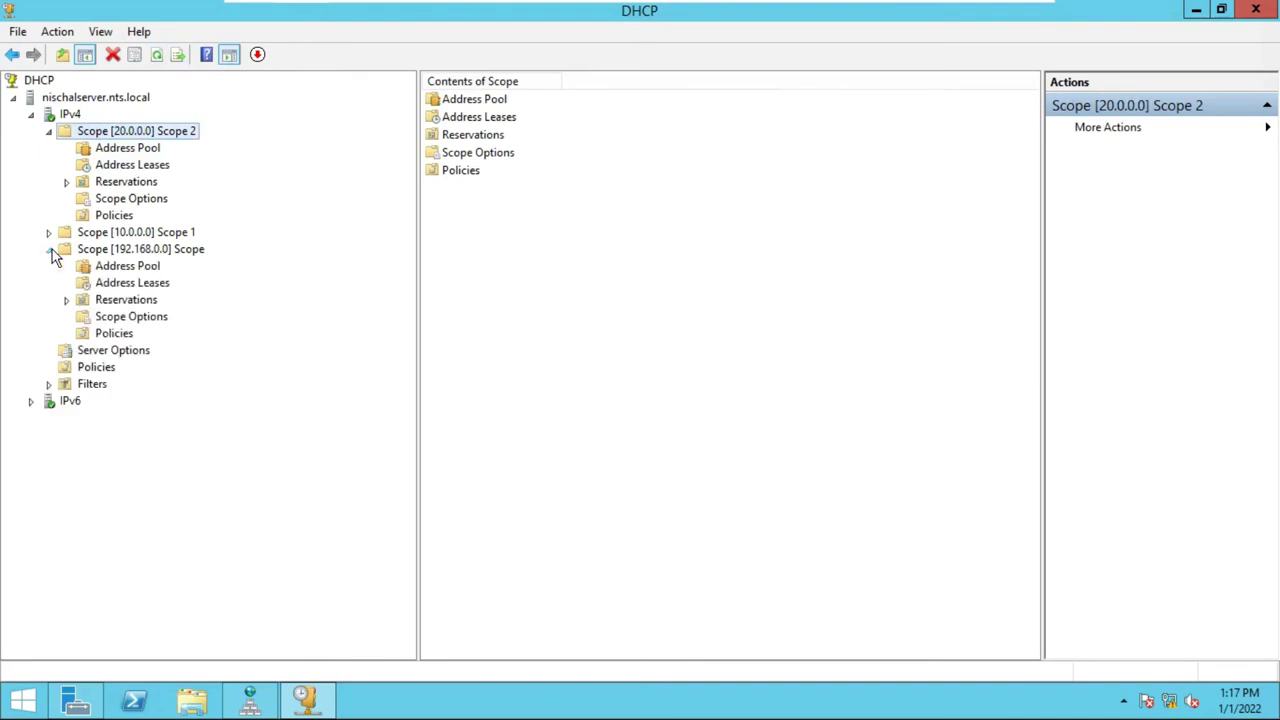
# Review the address pool, address leases, reservations and scope options of the 192.168.0.0 scope.
pyautogui.click(118, 270)
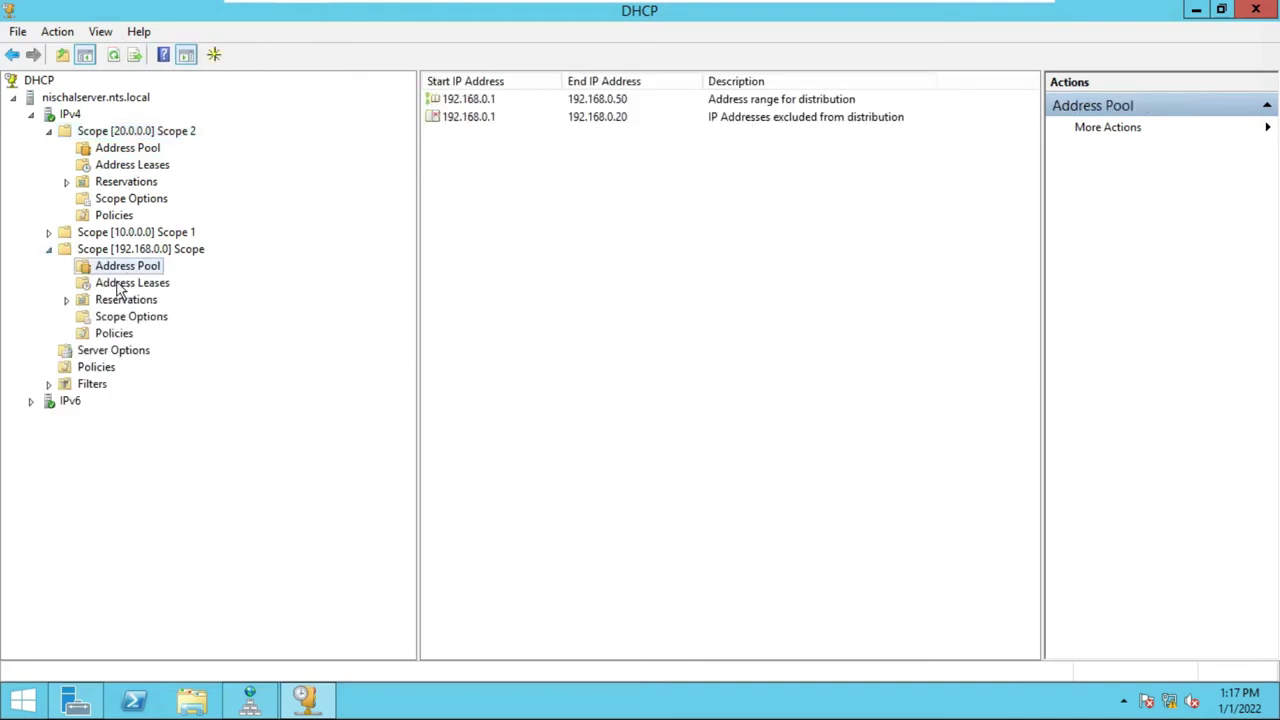
pyautogui.click(120, 285)
pyautogui.click(118, 303)
pyautogui.click(117, 318)
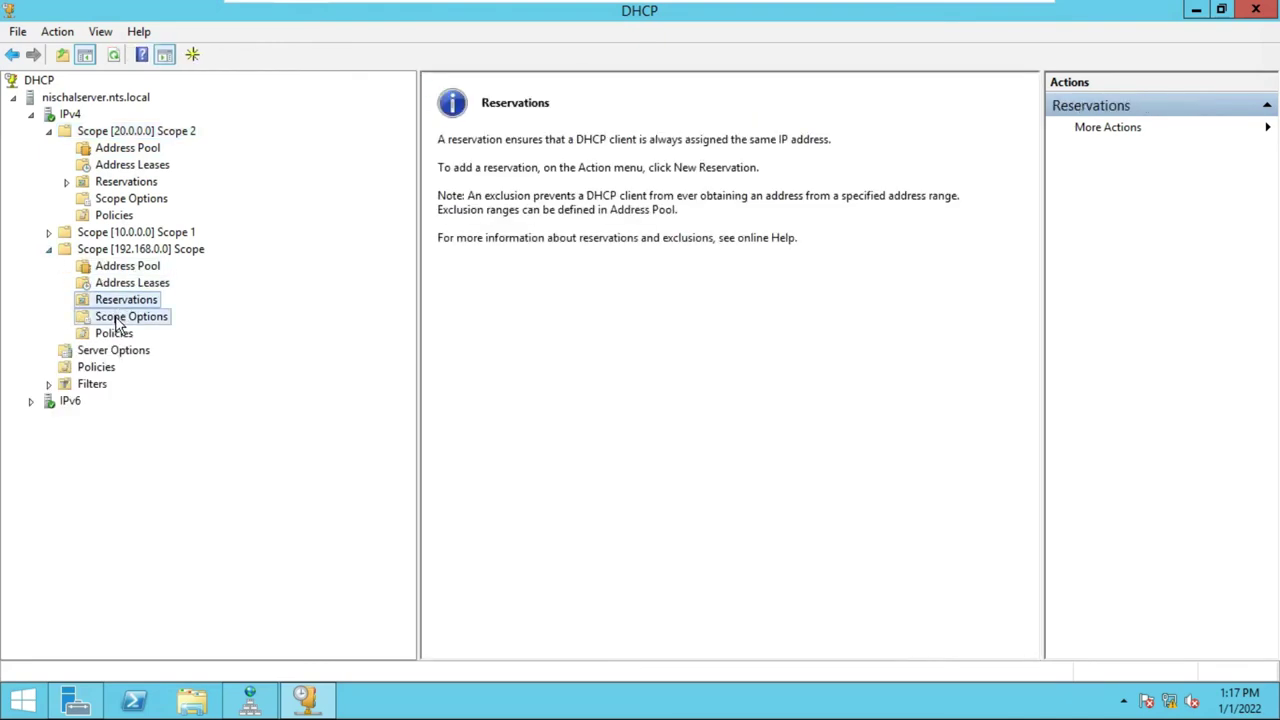
pyautogui.click(117, 252)
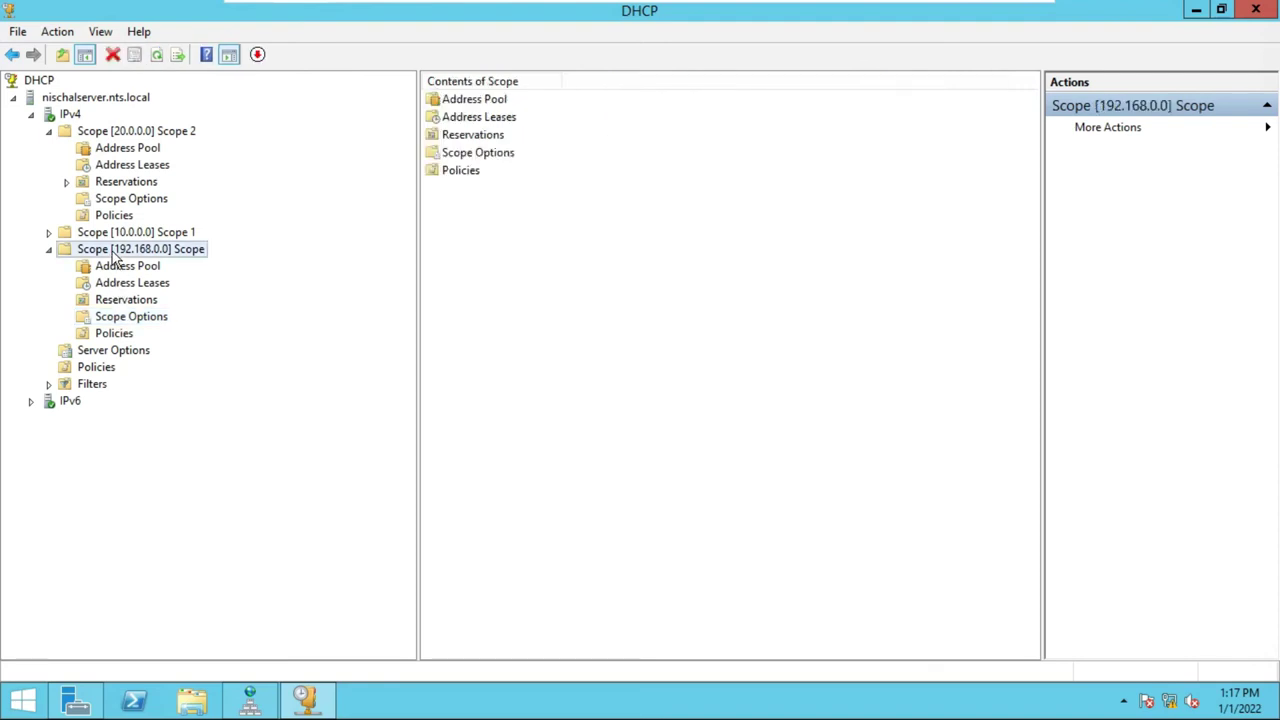
# Check the status of each of the scopes listed under IPv4.
pyautogui.click(70, 116)
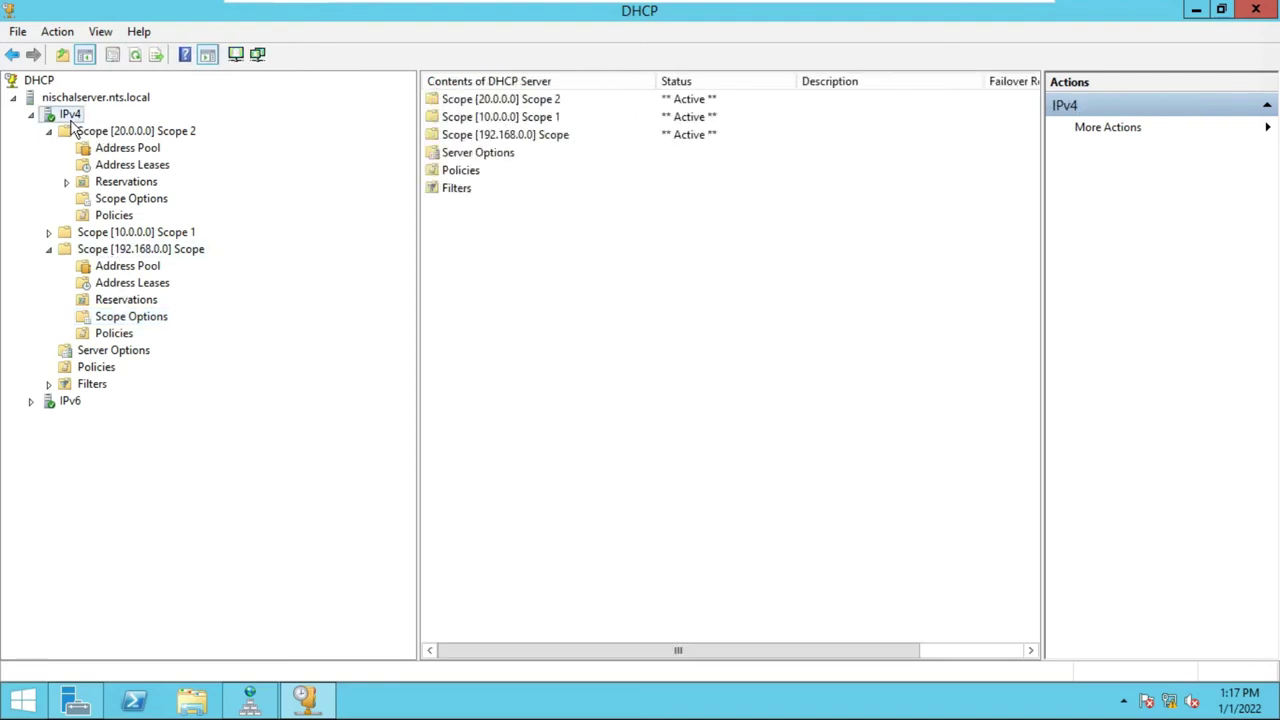
pyautogui.click(687, 105)
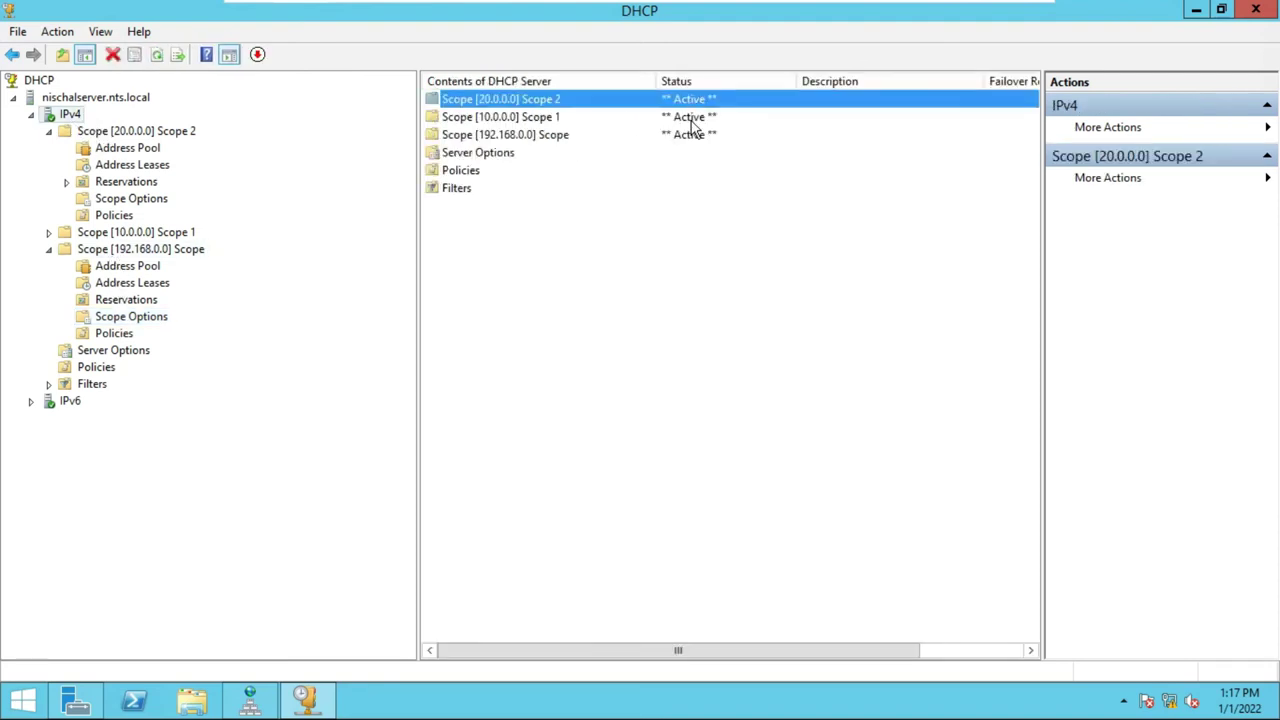
pyautogui.click(689, 120)
pyautogui.click(690, 136)
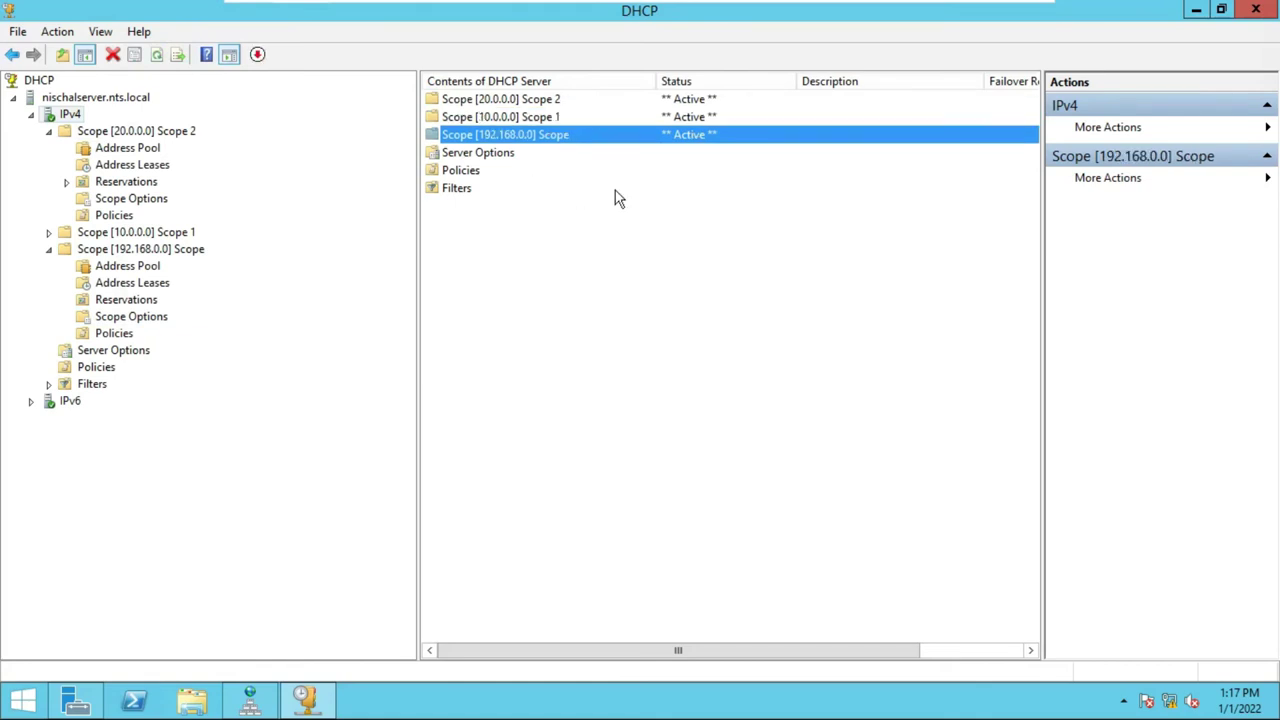
# Start a new superscope under IPv4 and name it SuperScope.
pyautogui.click(70, 116)
pyautogui.rightClick(70, 116)
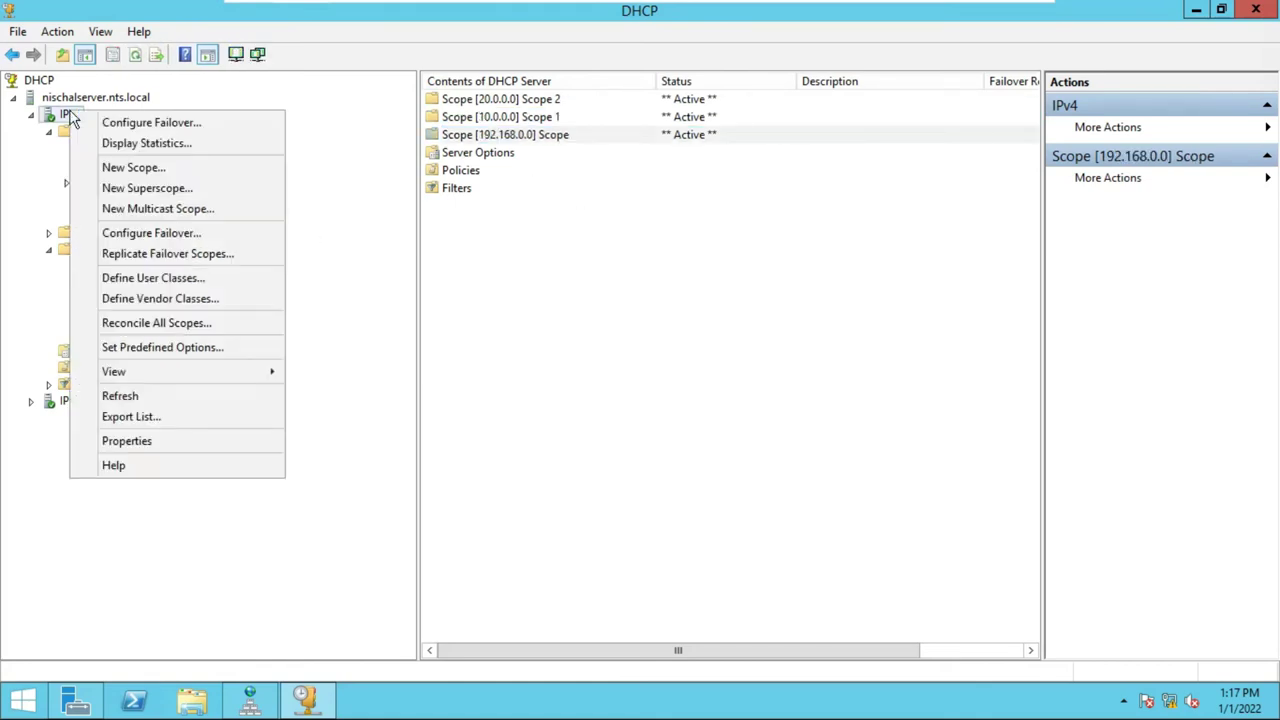
pyautogui.click(153, 190)
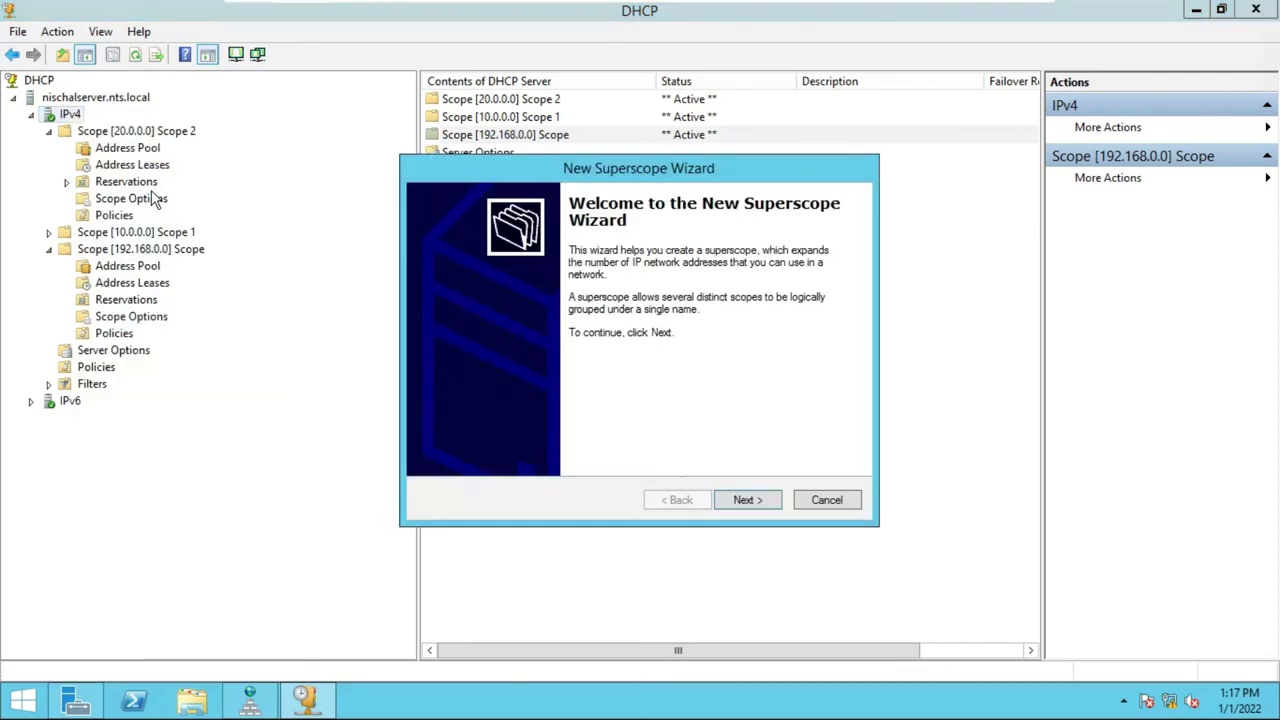
pyautogui.click(743, 503)
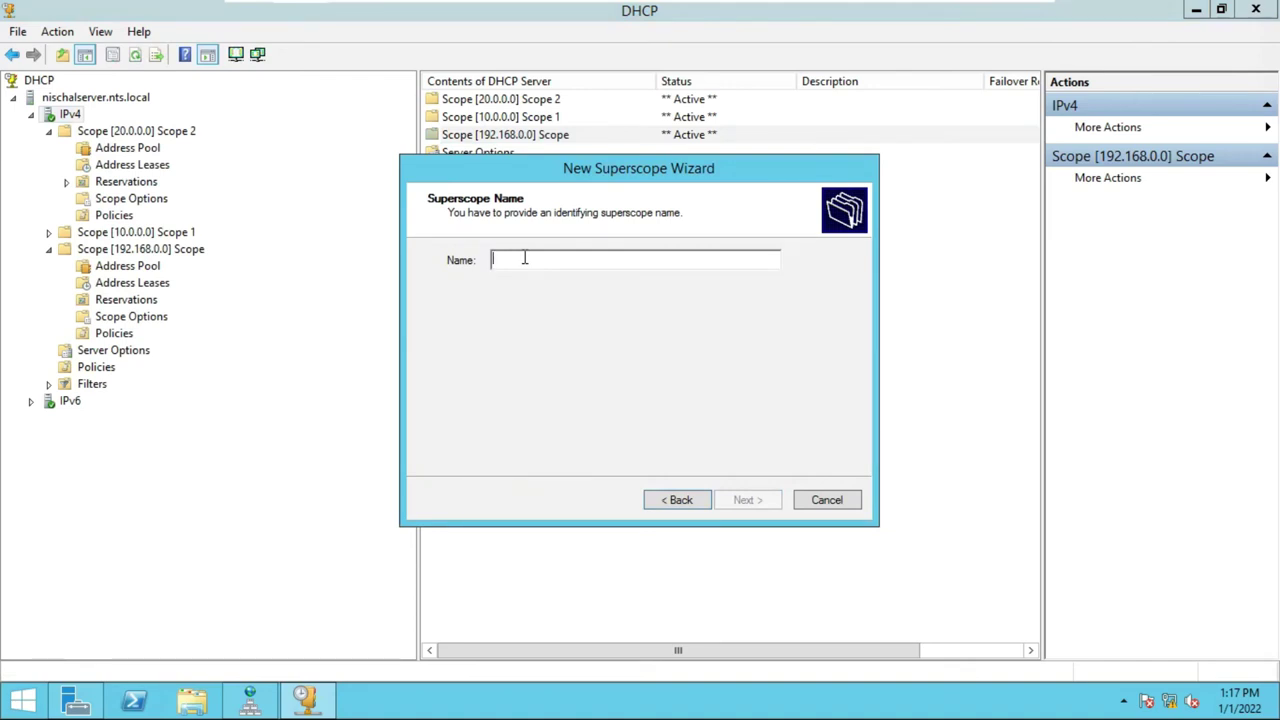
pyautogui.write('SuperScope')
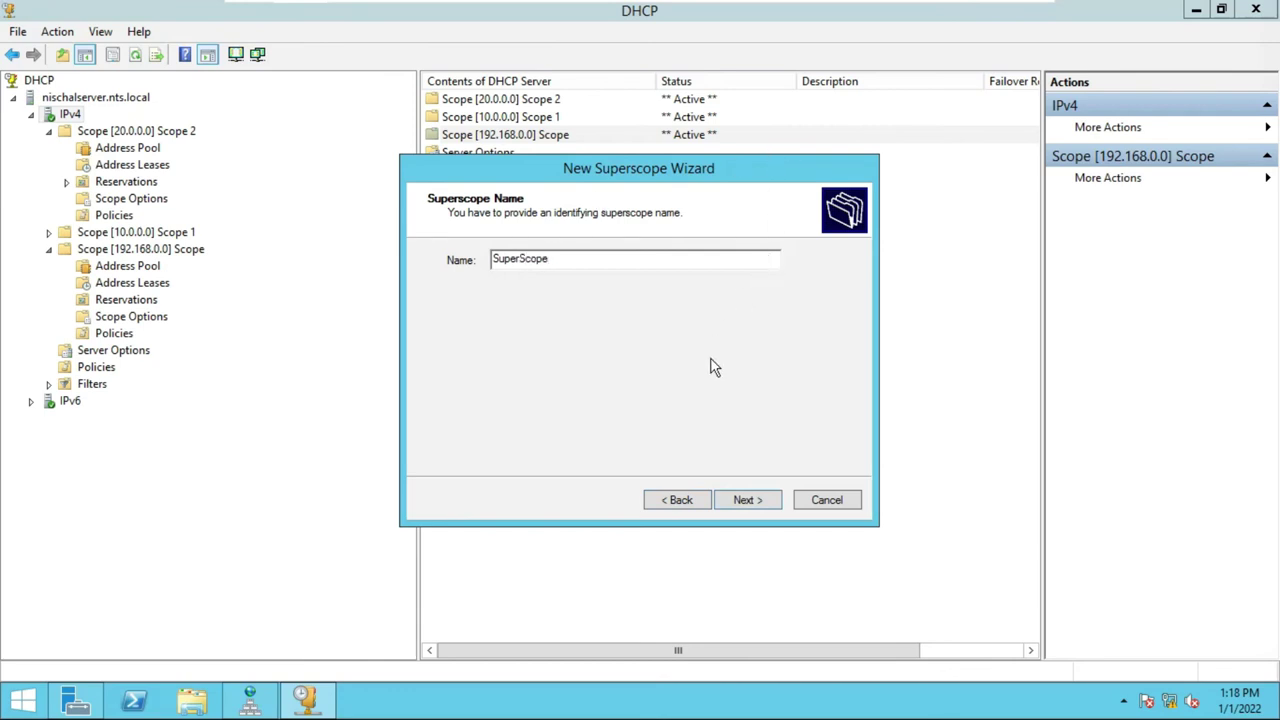
pyautogui.click(770, 502)
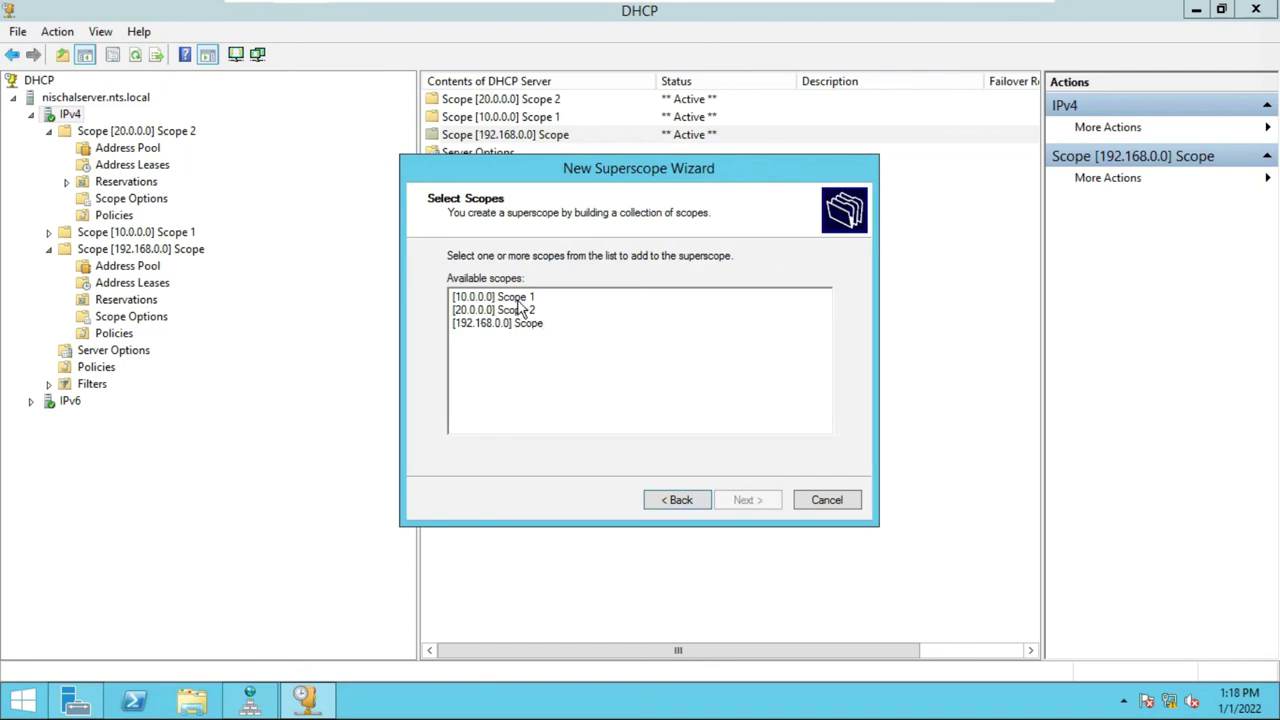
# Add Scope 1, Scope 2 and the 192.168.0.0 scope to the superscope and finish the New Superscope Wizard.
pyautogui.click(519, 298)
pyautogui.click(517, 311)
pyautogui.click(517, 325)
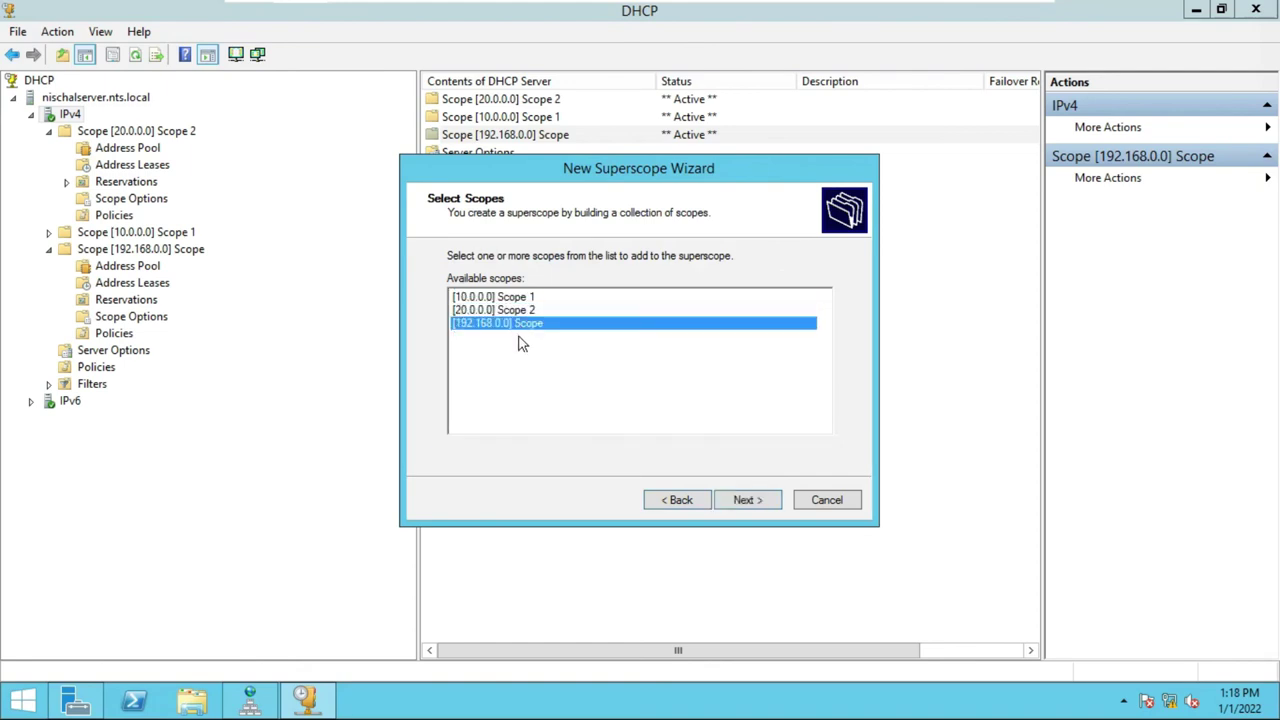
pyautogui.keyDown('shift'); pyautogui.click(478, 298); pyautogui.keyUp('shift')
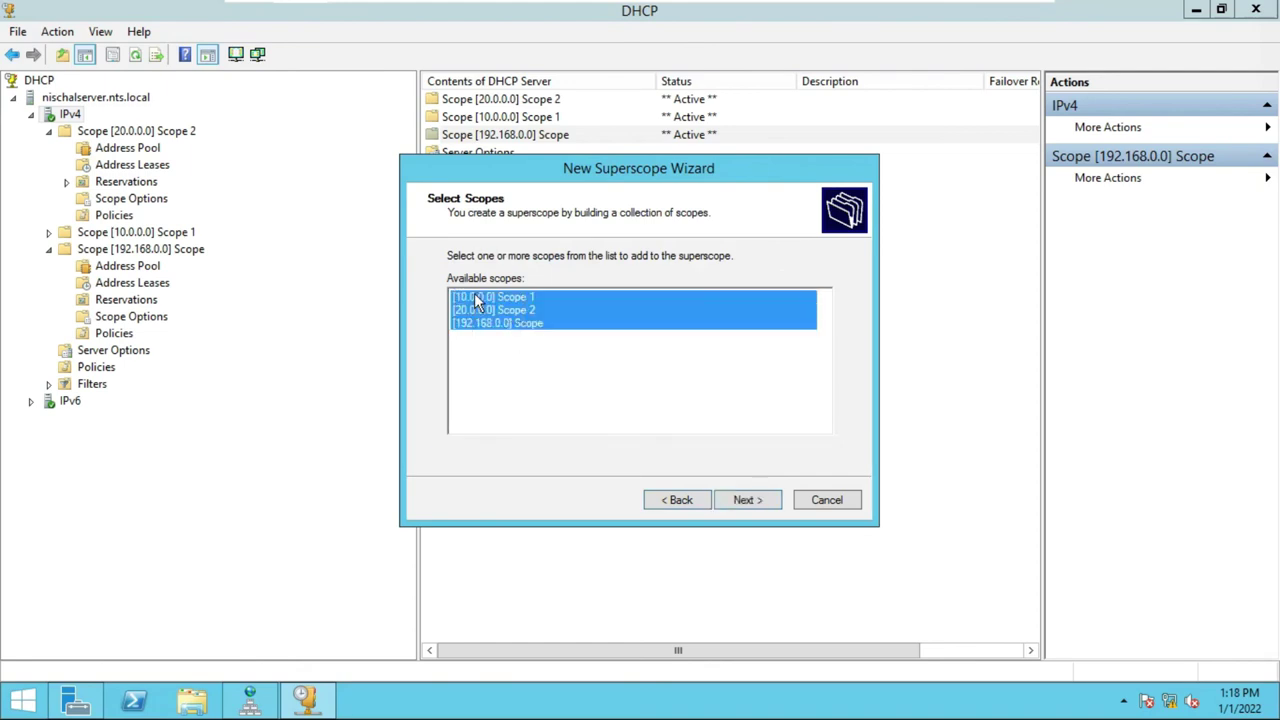
pyautogui.click(762, 502)
pyautogui.click(752, 500)
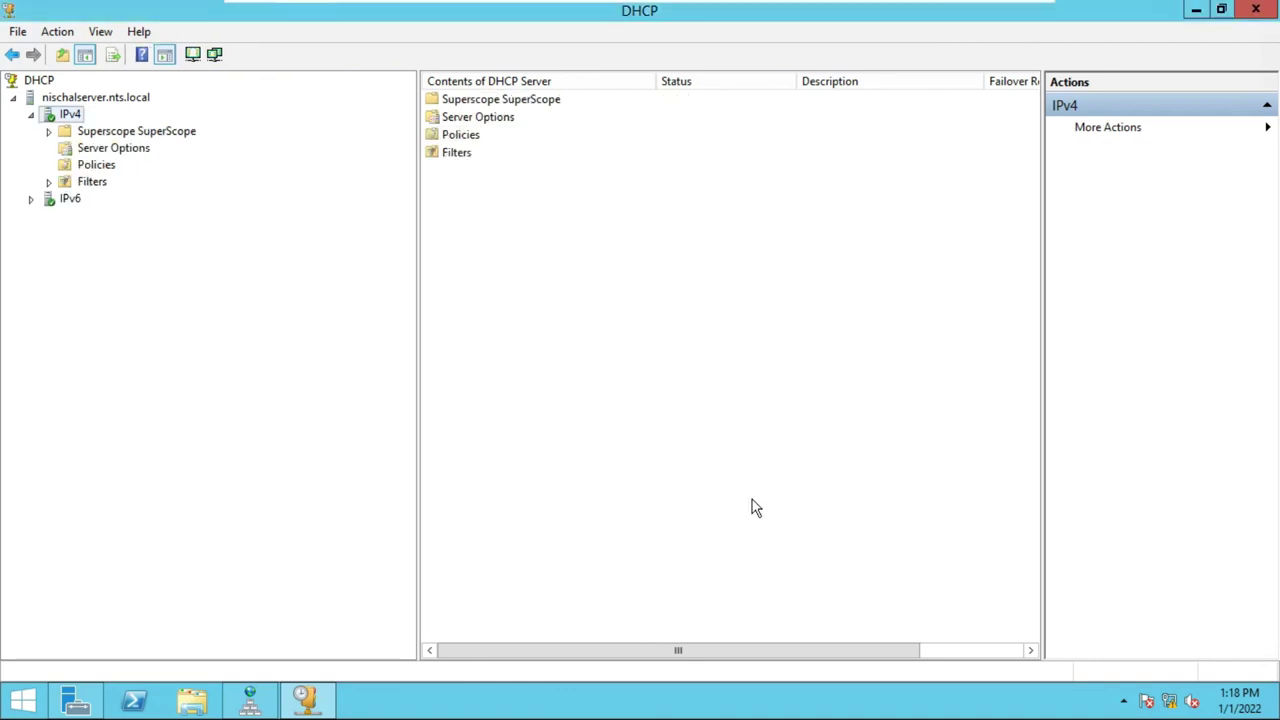
# Expand the new superscope with all its member scopes, refresh it, and review their contents and status.
pyautogui.click(49, 131)
pyautogui.click(120, 150)
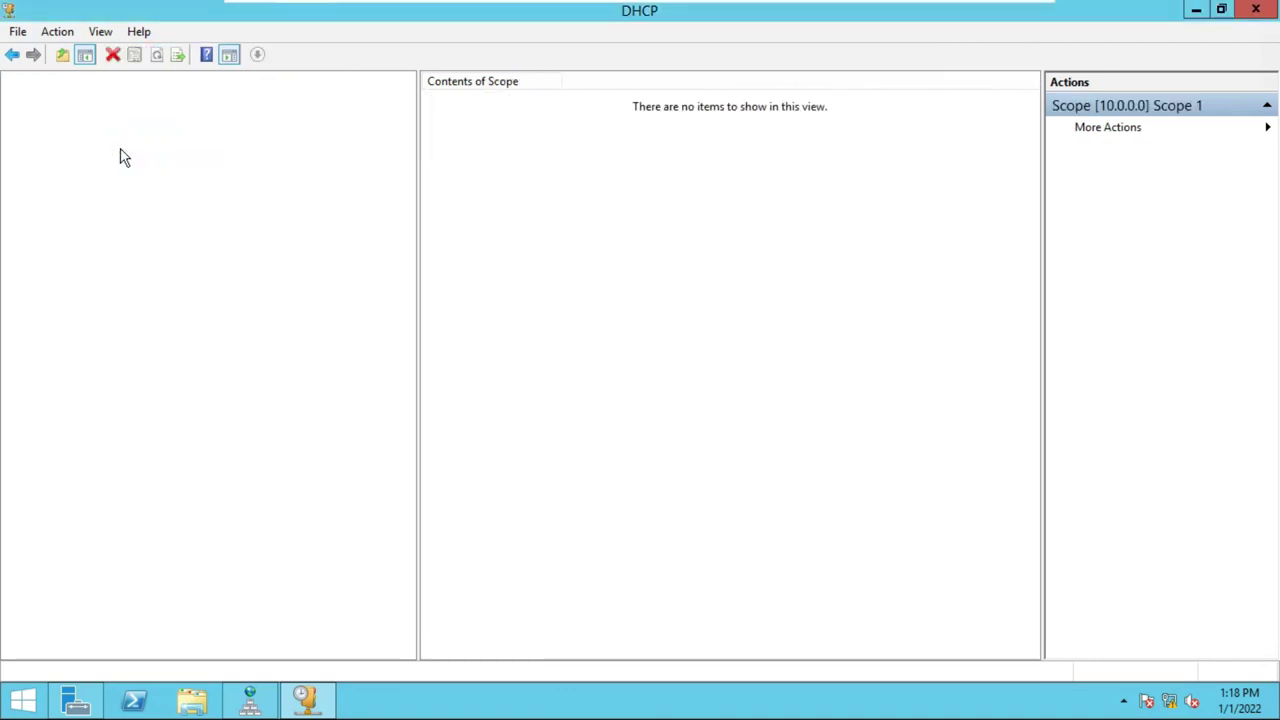
pyautogui.click(68, 149)
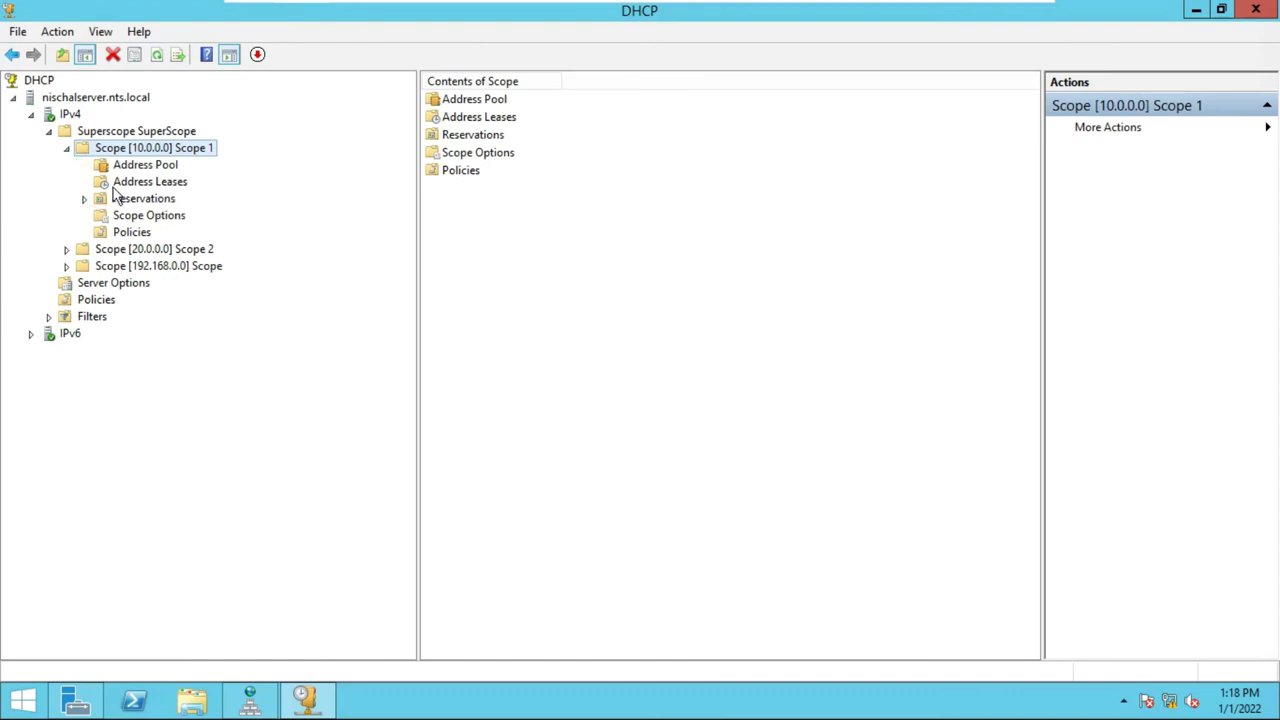
pyautogui.click(157, 55)
pyautogui.click(157, 55)
pyautogui.click(134, 131)
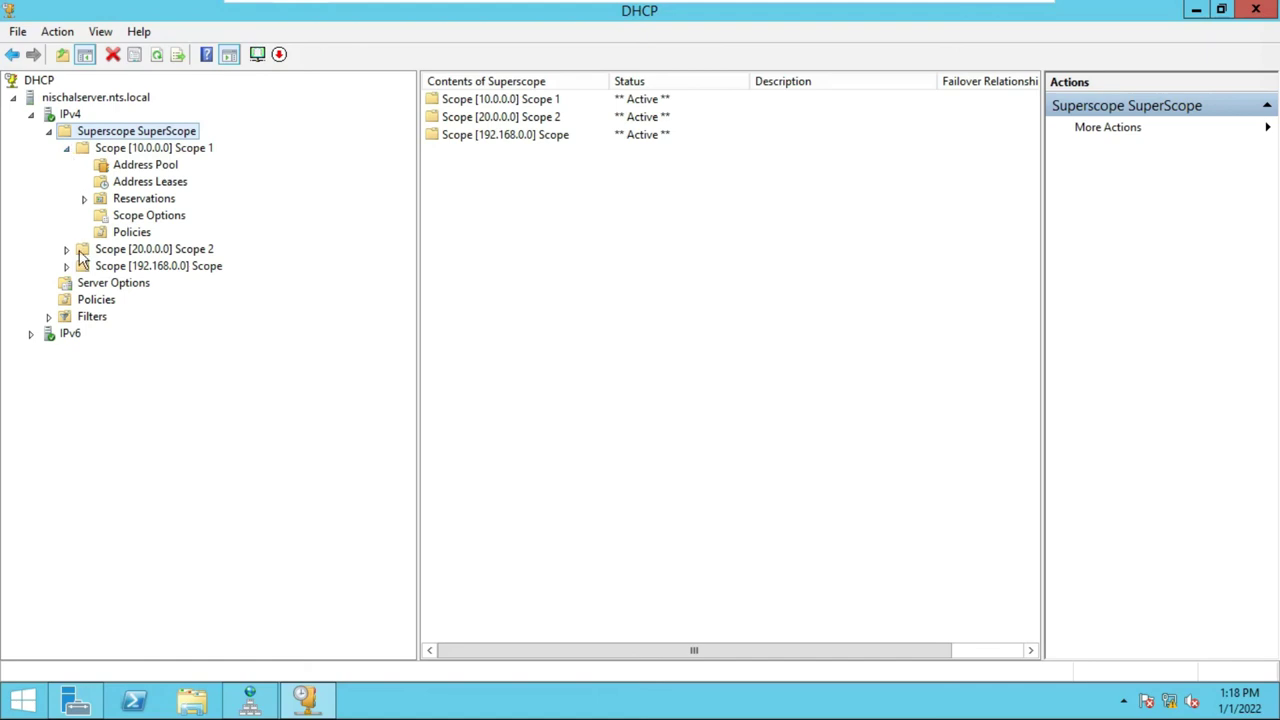
pyautogui.press('KP_Multiply')
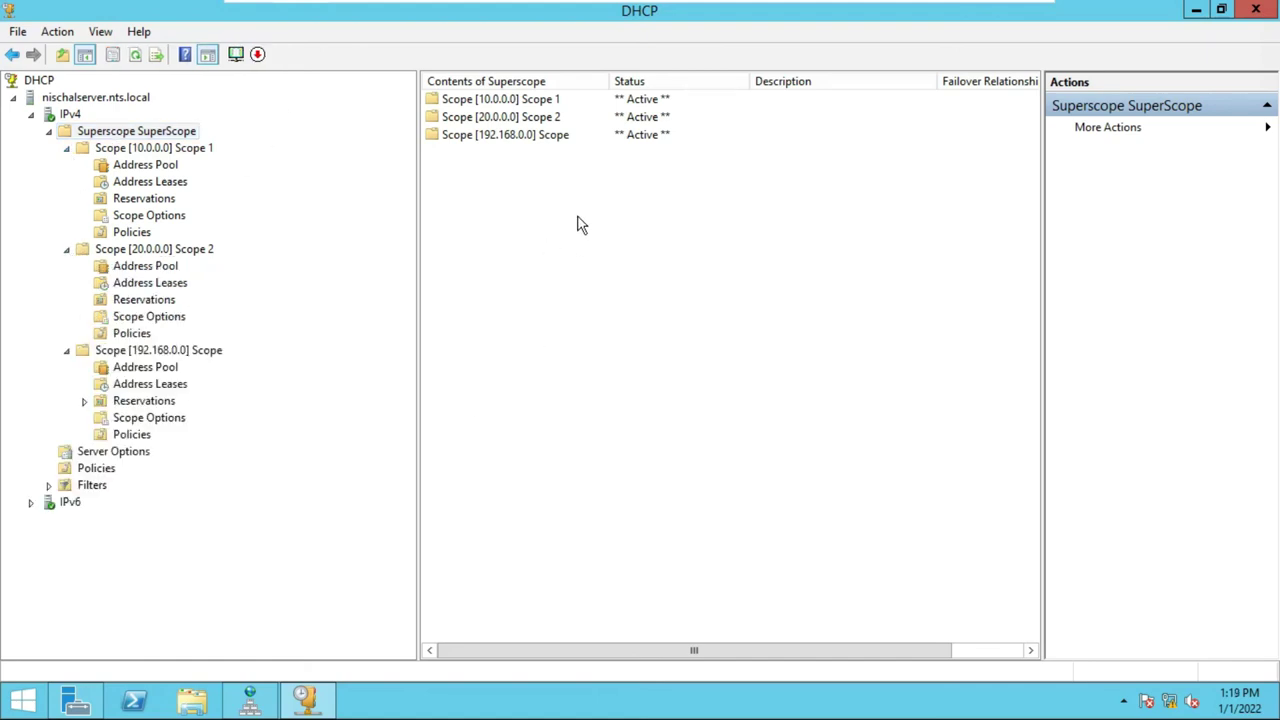